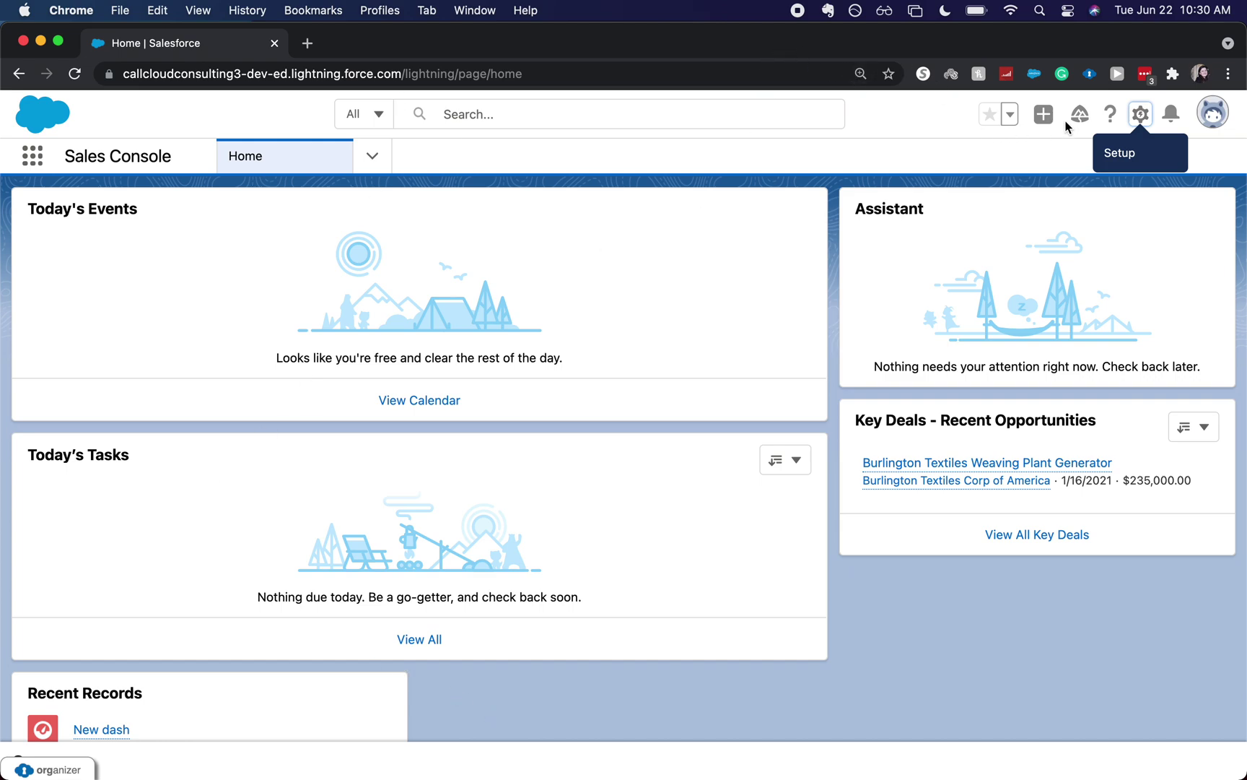
# - Bring up the setup options from the Sales Console gear icon
pyautogui.click(1138, 111)
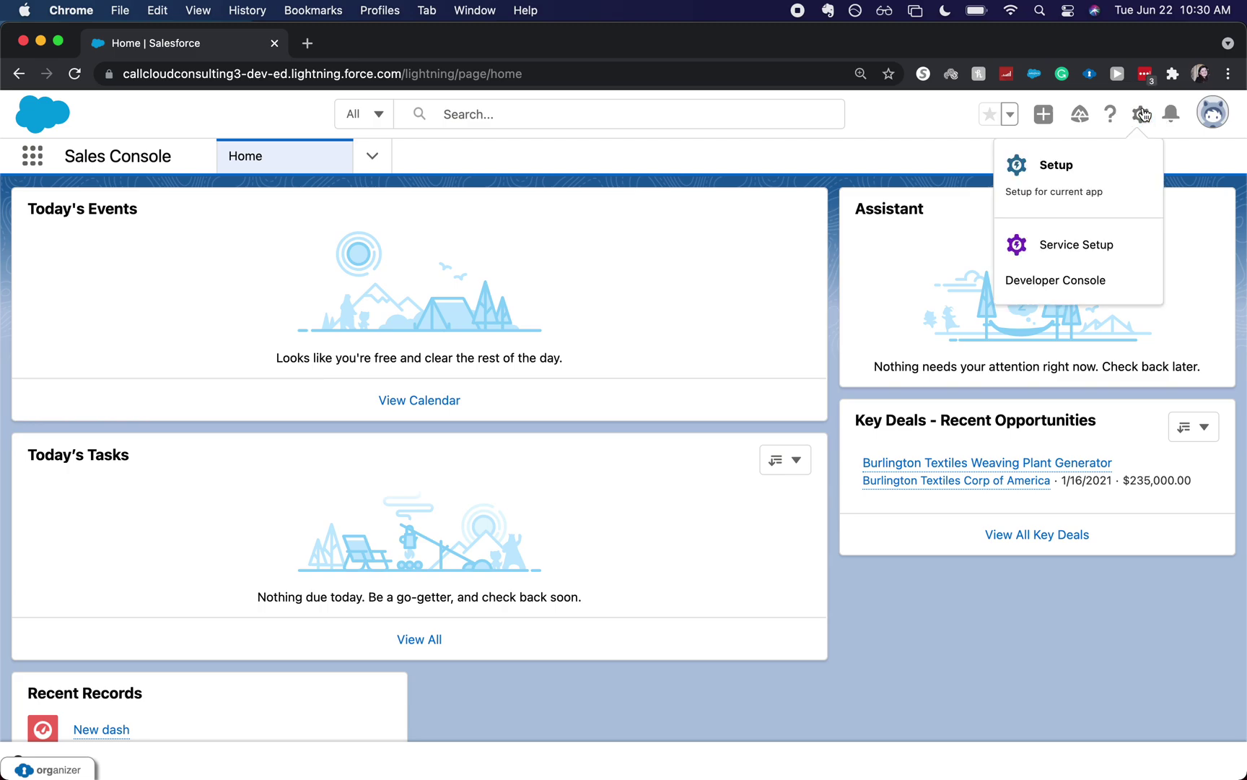
# - Go to Setup, find Permission Sets via Quick Find 'permission', and start a new permission set
pyautogui.click(1109, 155)
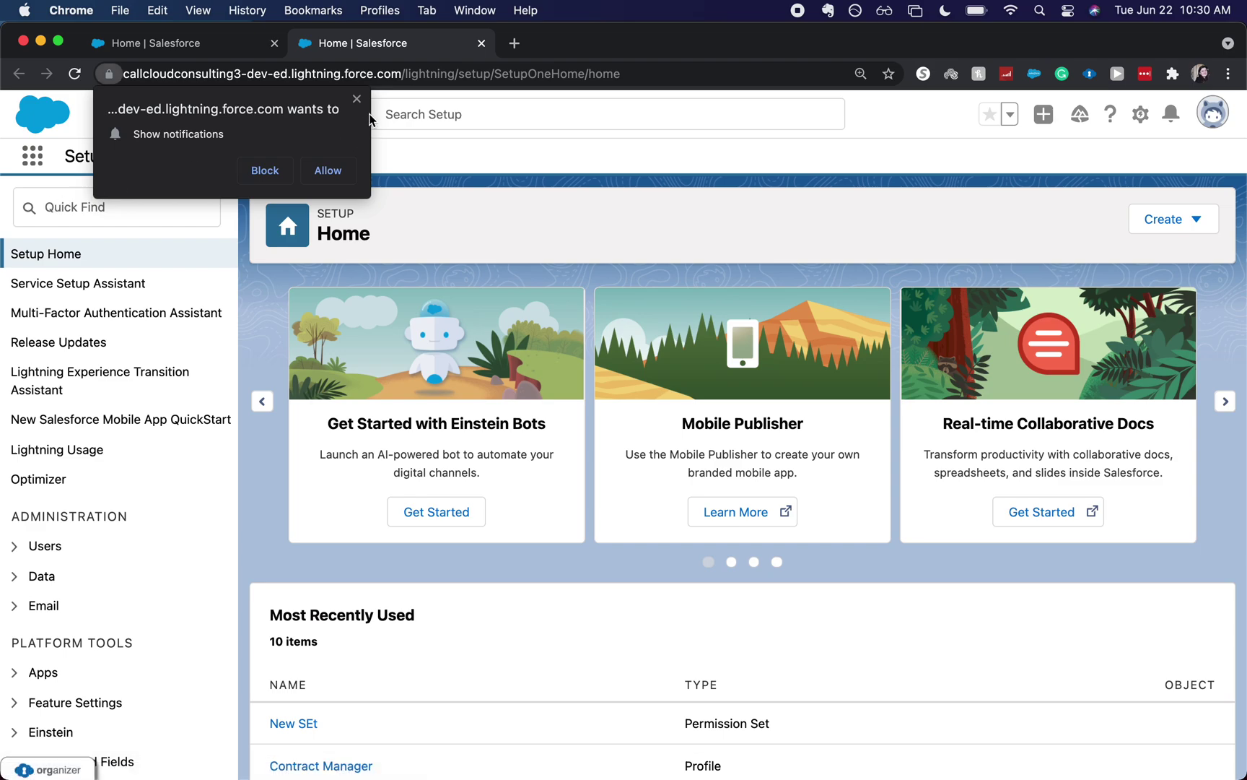
pyautogui.click(357, 98)
pyautogui.write('p')
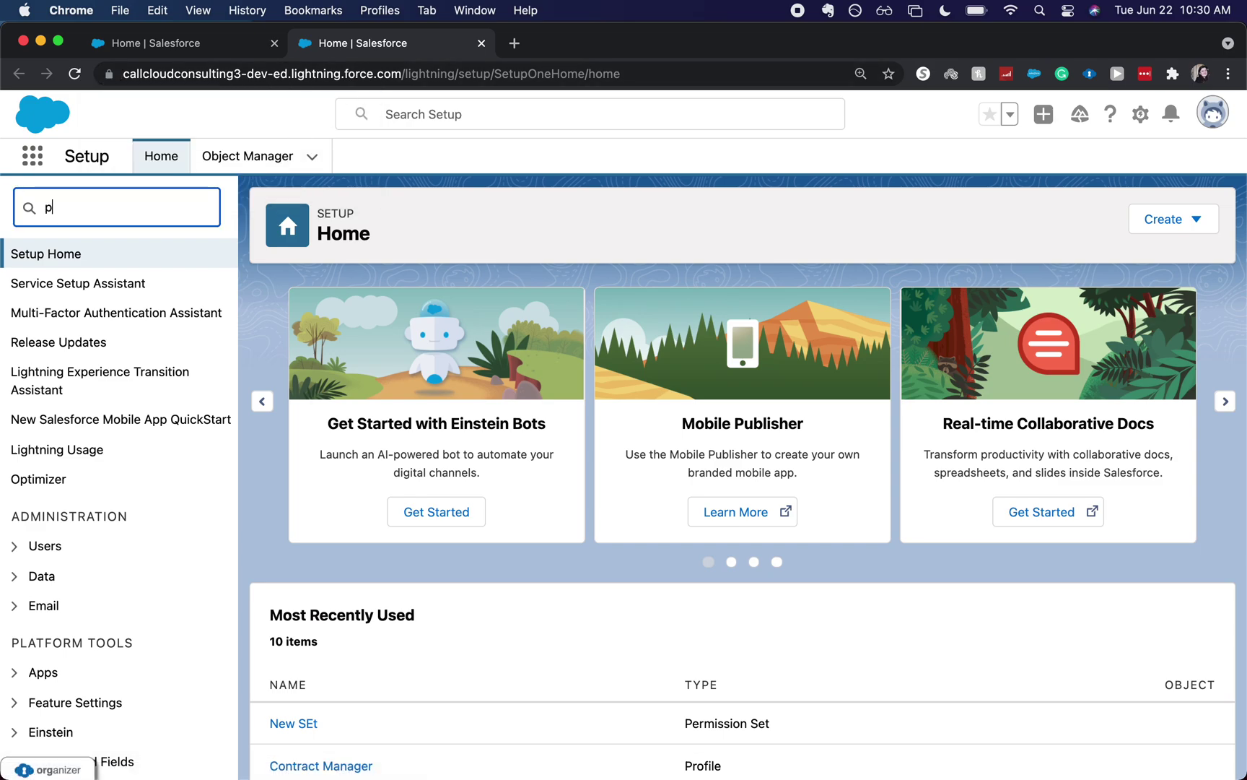
pyautogui.write('ermission')
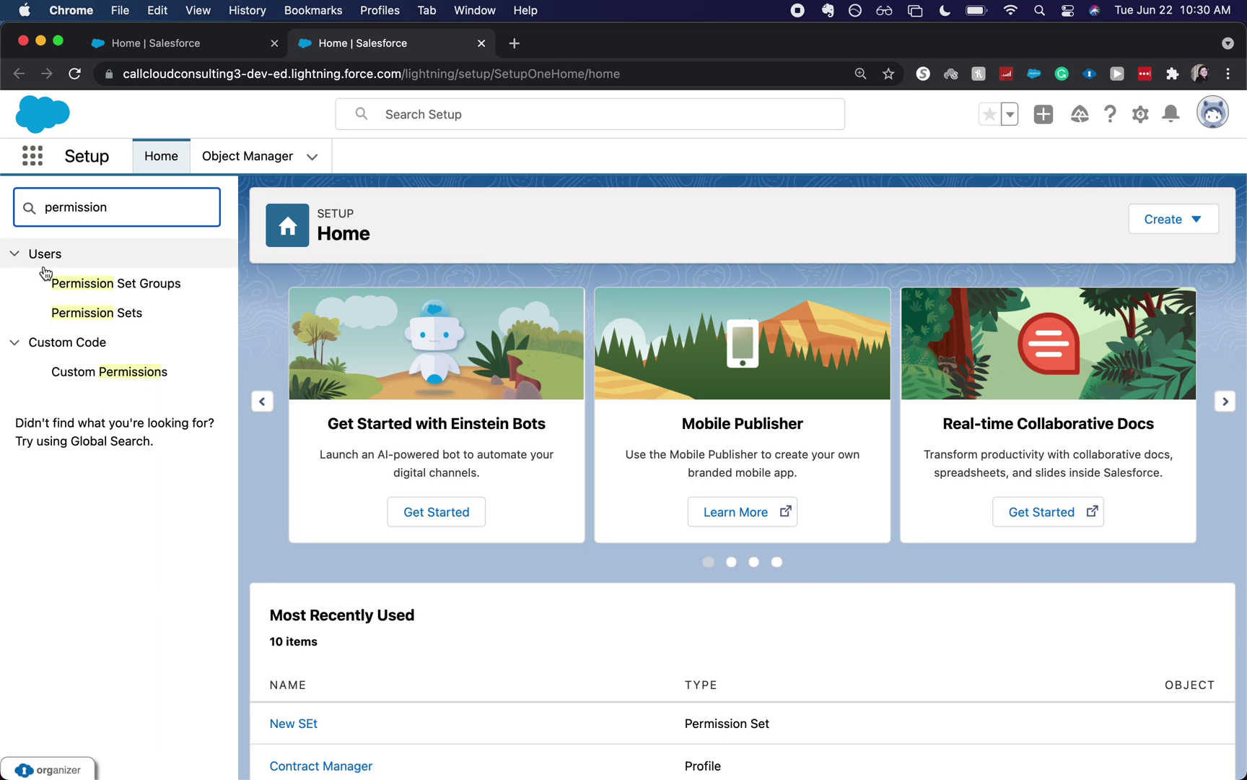
pyautogui.click(87, 310)
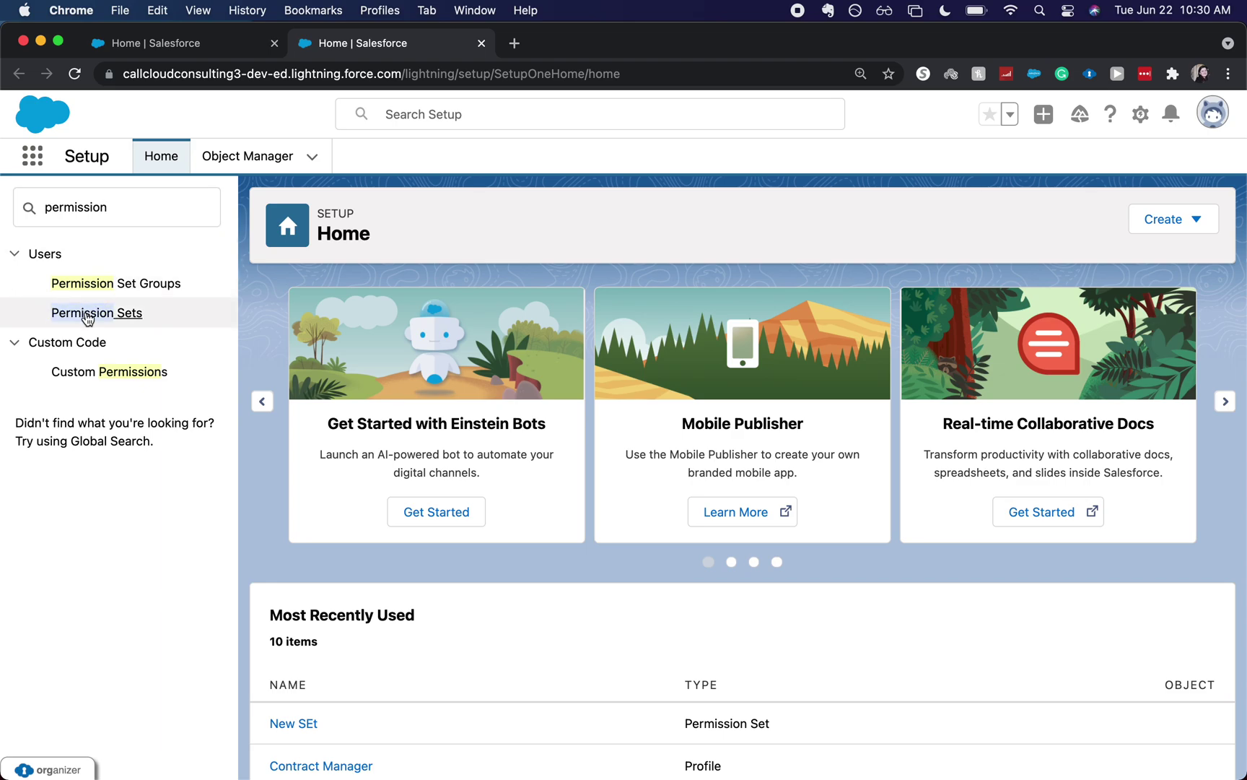
pyautogui.click(88, 314)
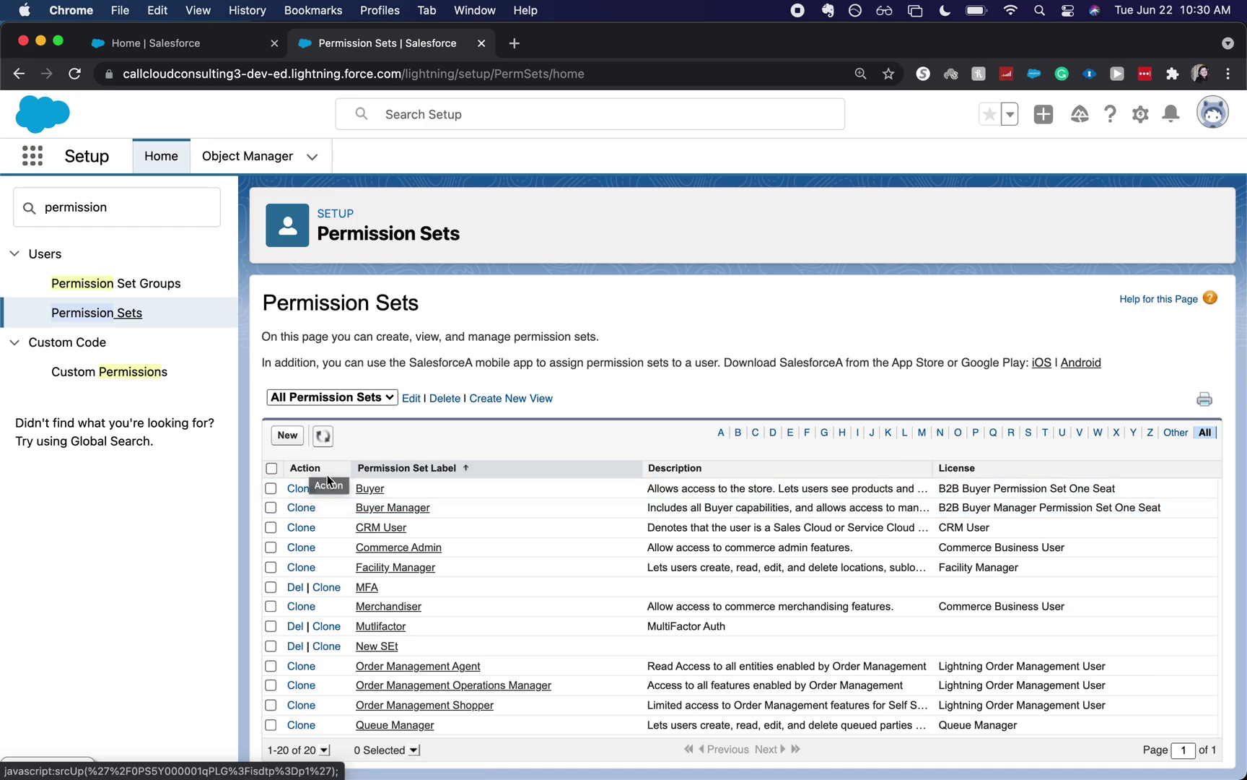
pyautogui.click(284, 441)
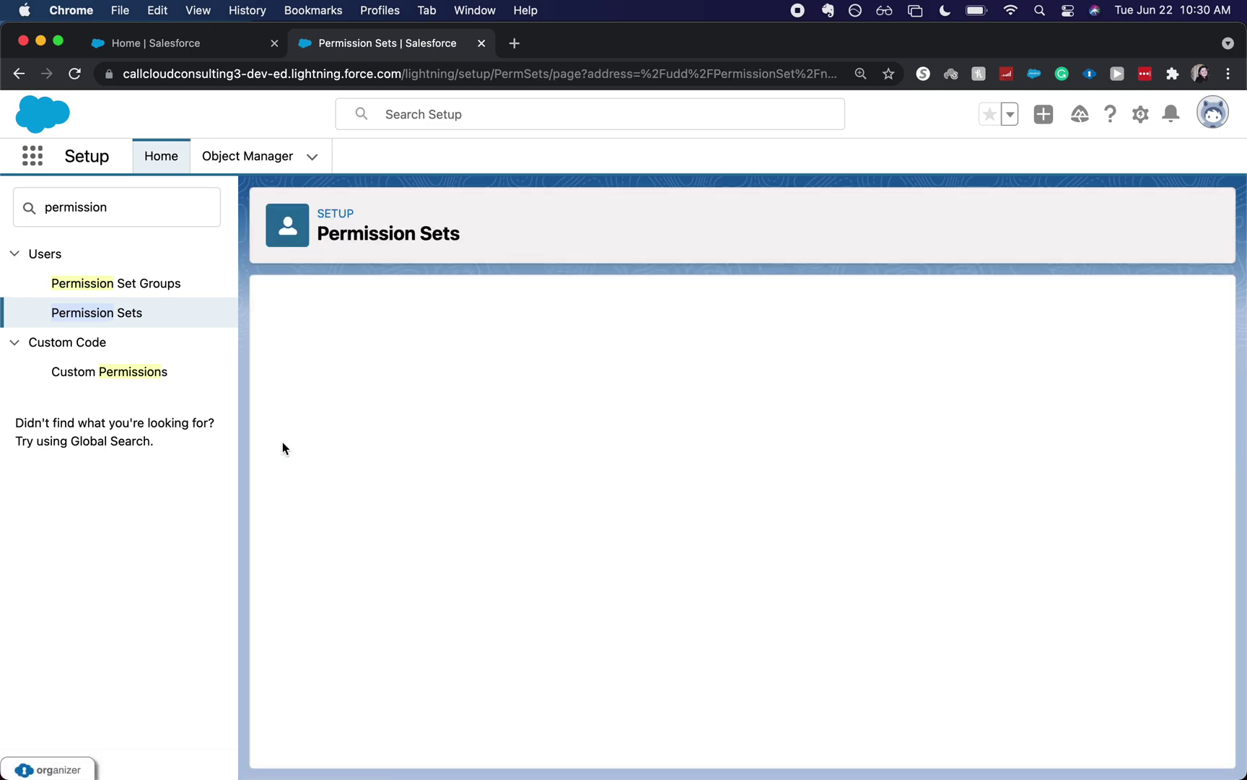
pyautogui.write('New')
# - Label the permission set 'New' with auto-filled API name, license --None--, and save it
pyautogui.press('Tab')
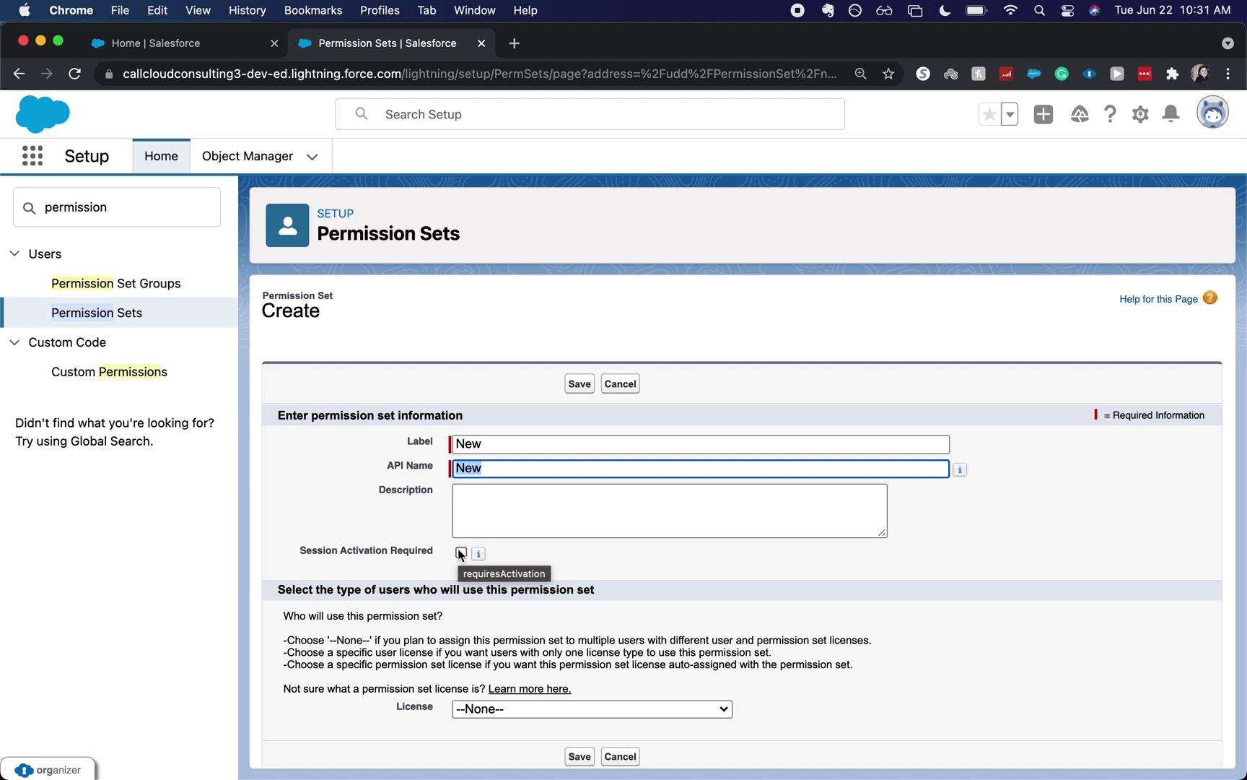
pyautogui.click(546, 711)
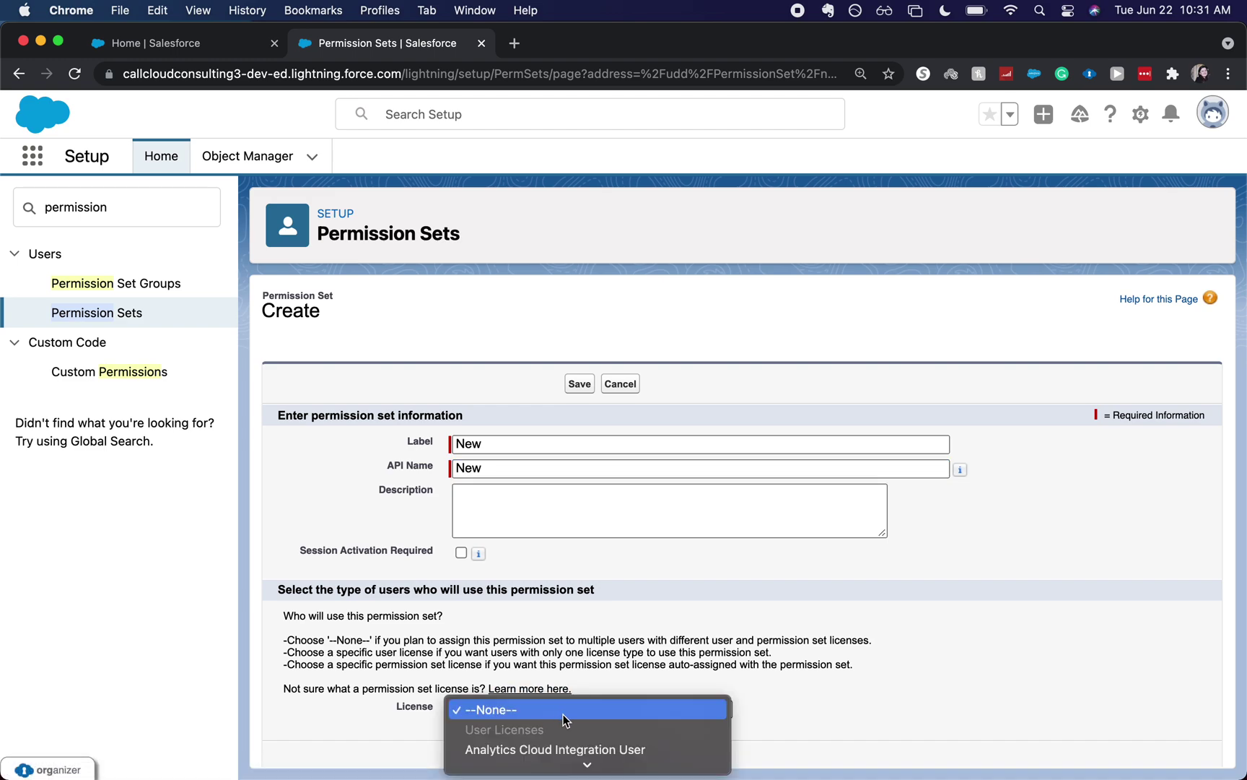
pyautogui.scroll(-5, 563, 717)
pyautogui.scroll(-3, 563, 721)
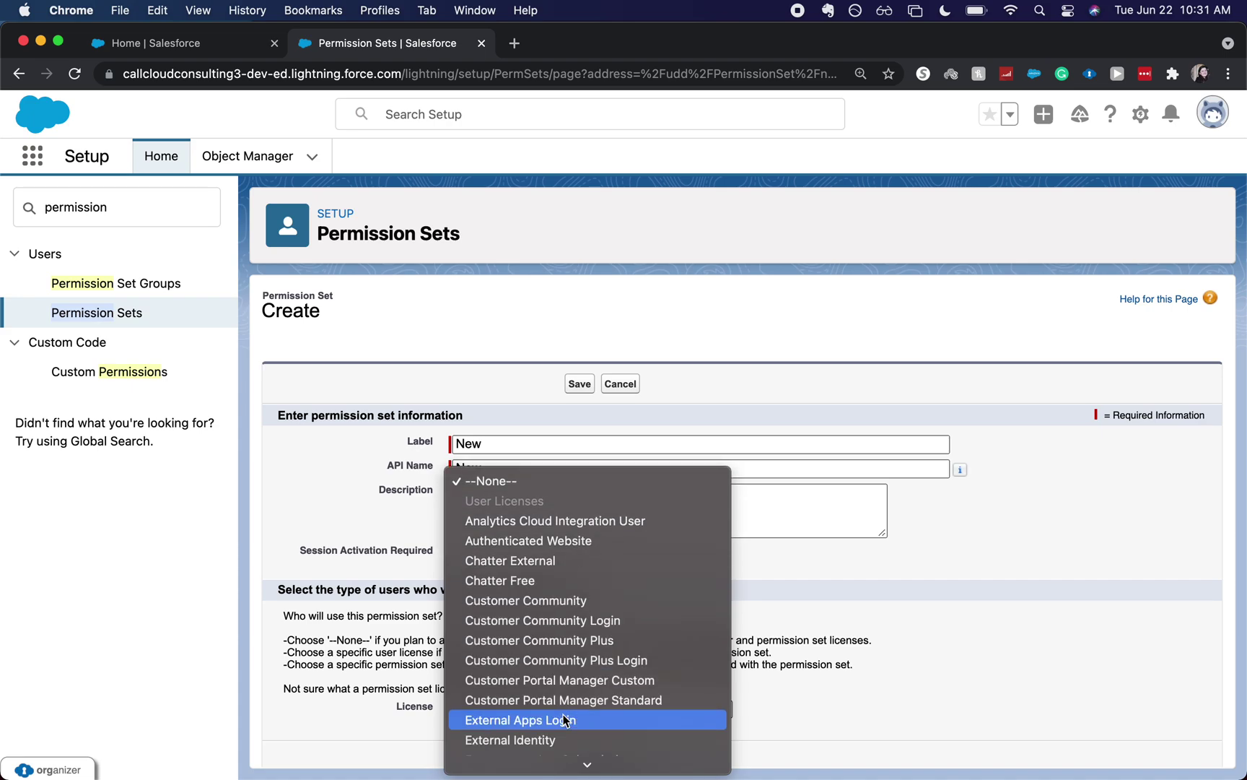
pyautogui.click(563, 720)
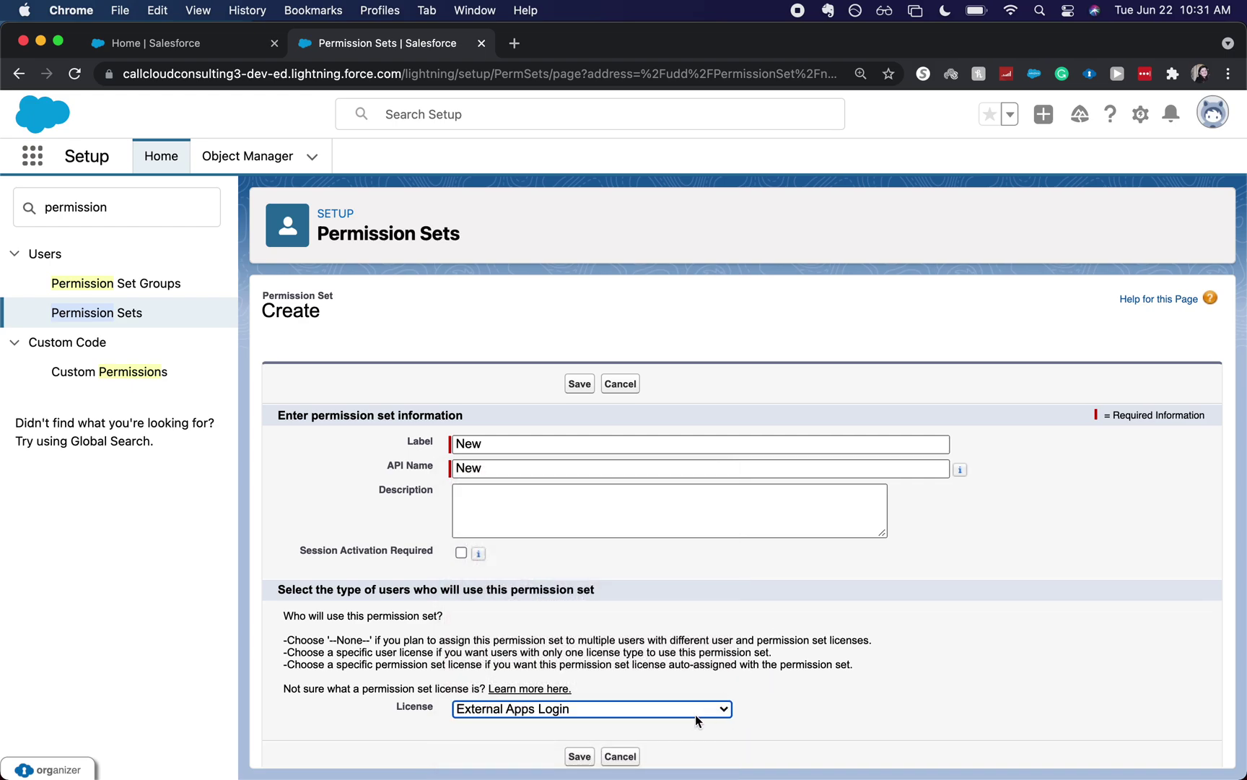
pyautogui.click(694, 721)
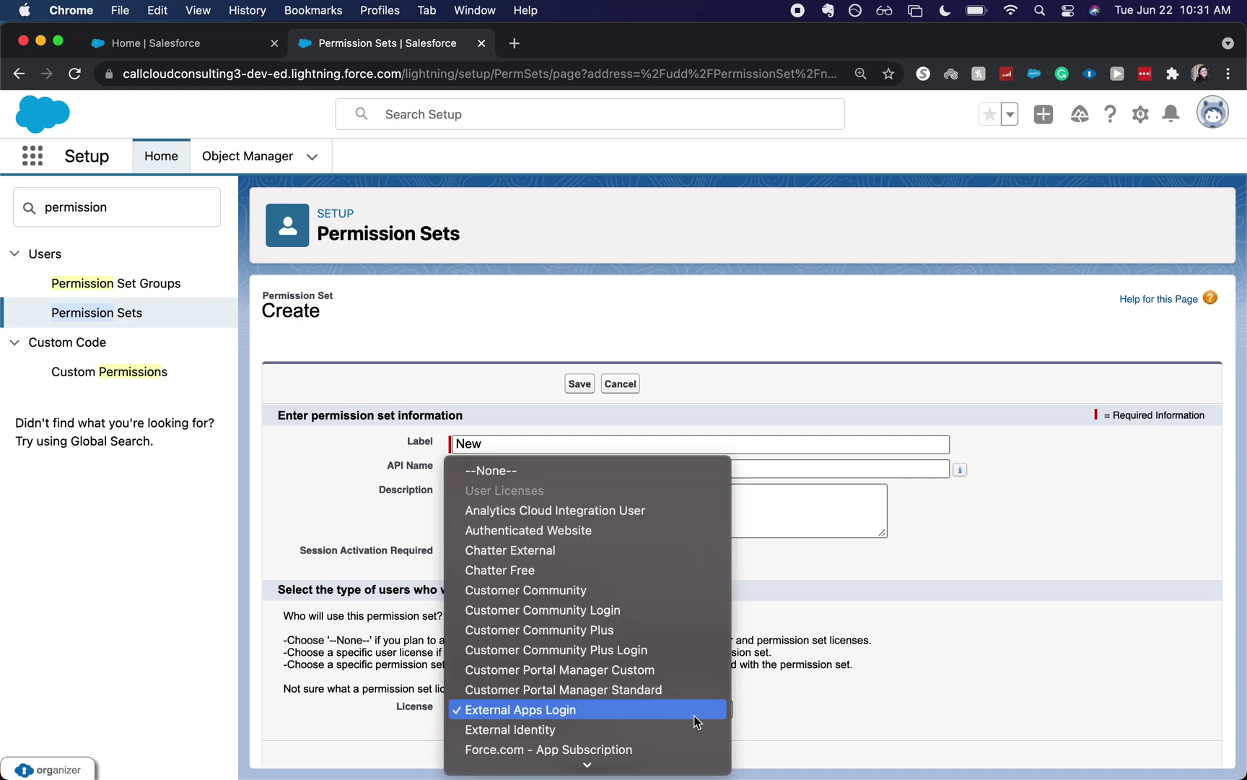
pyautogui.click(658, 471)
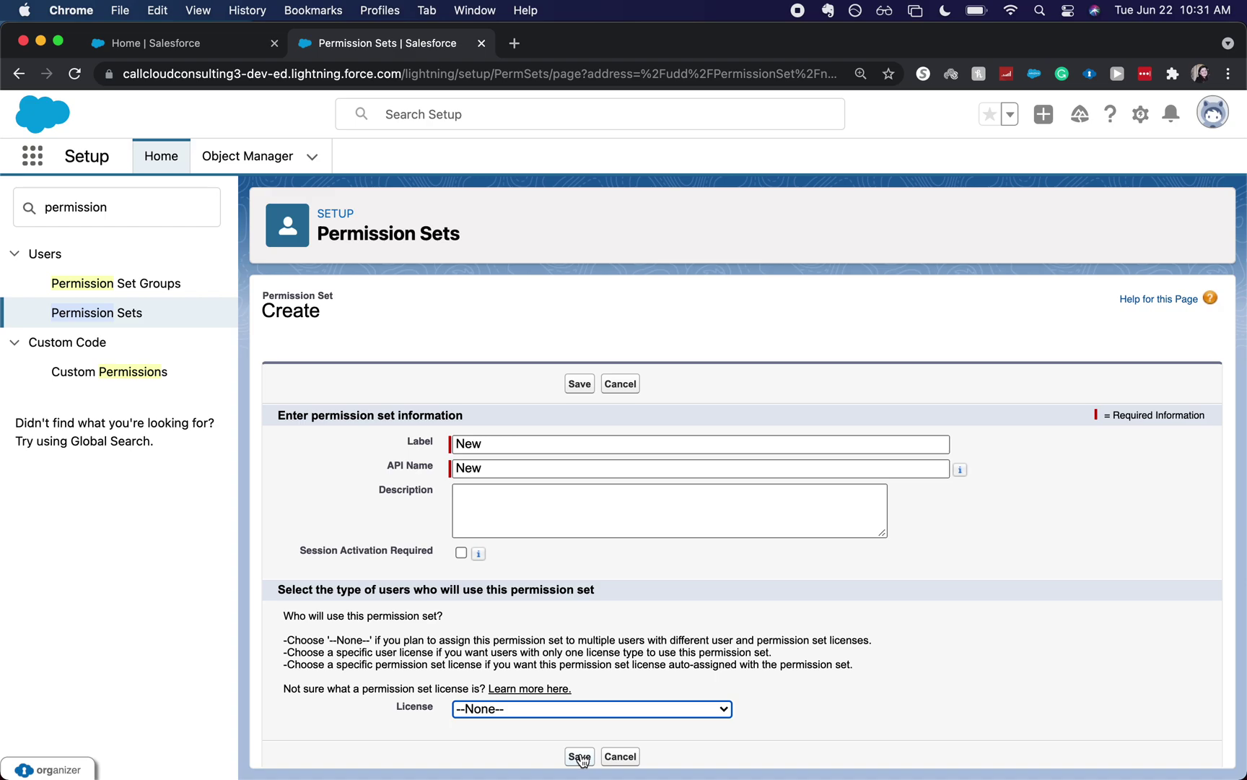
pyautogui.click(580, 757)
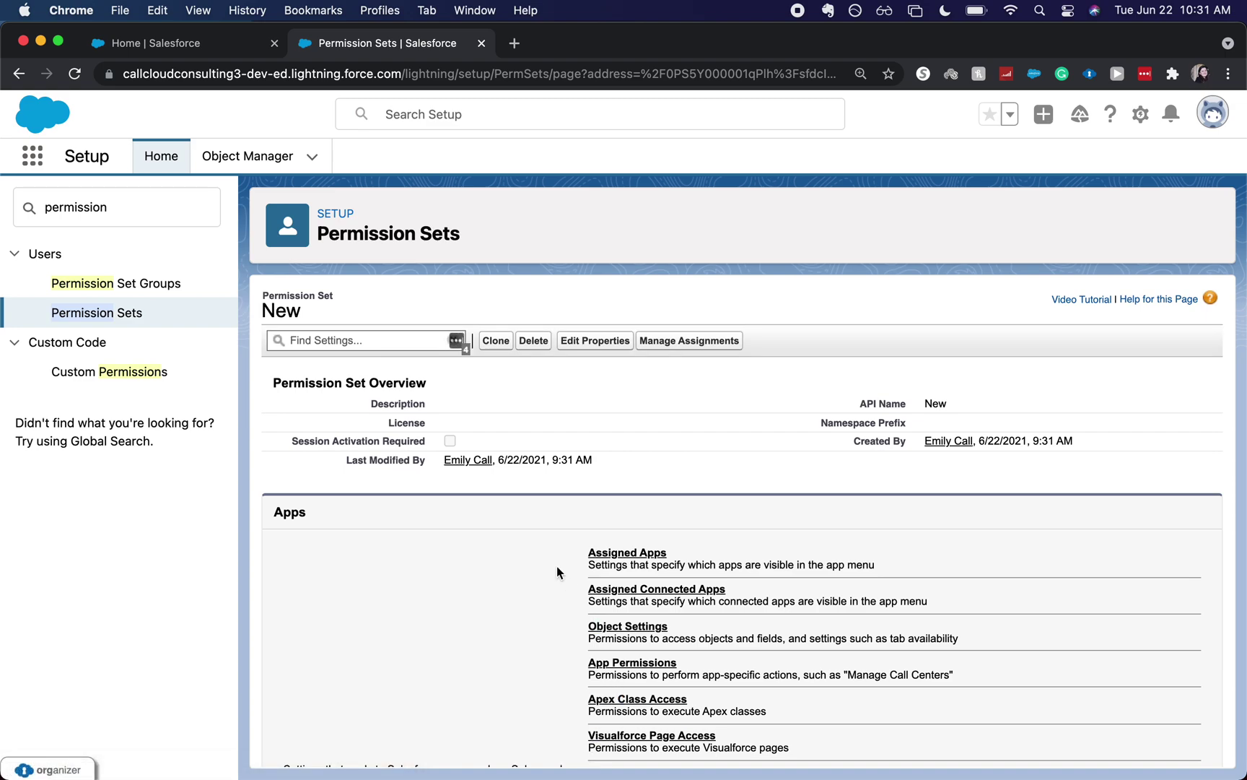
pyautogui.scroll(-3, 556, 566)
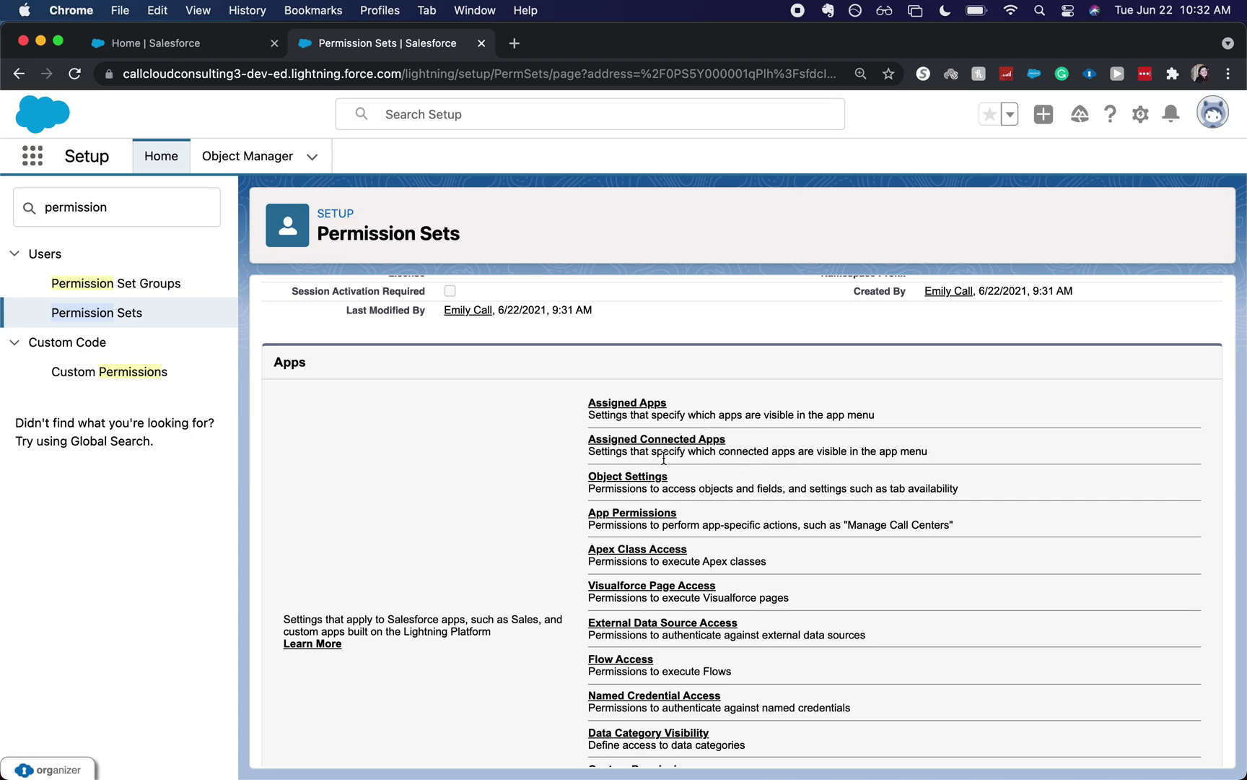
# - Go to the Object Settings of the 'New' permission set
pyautogui.click(624, 477)
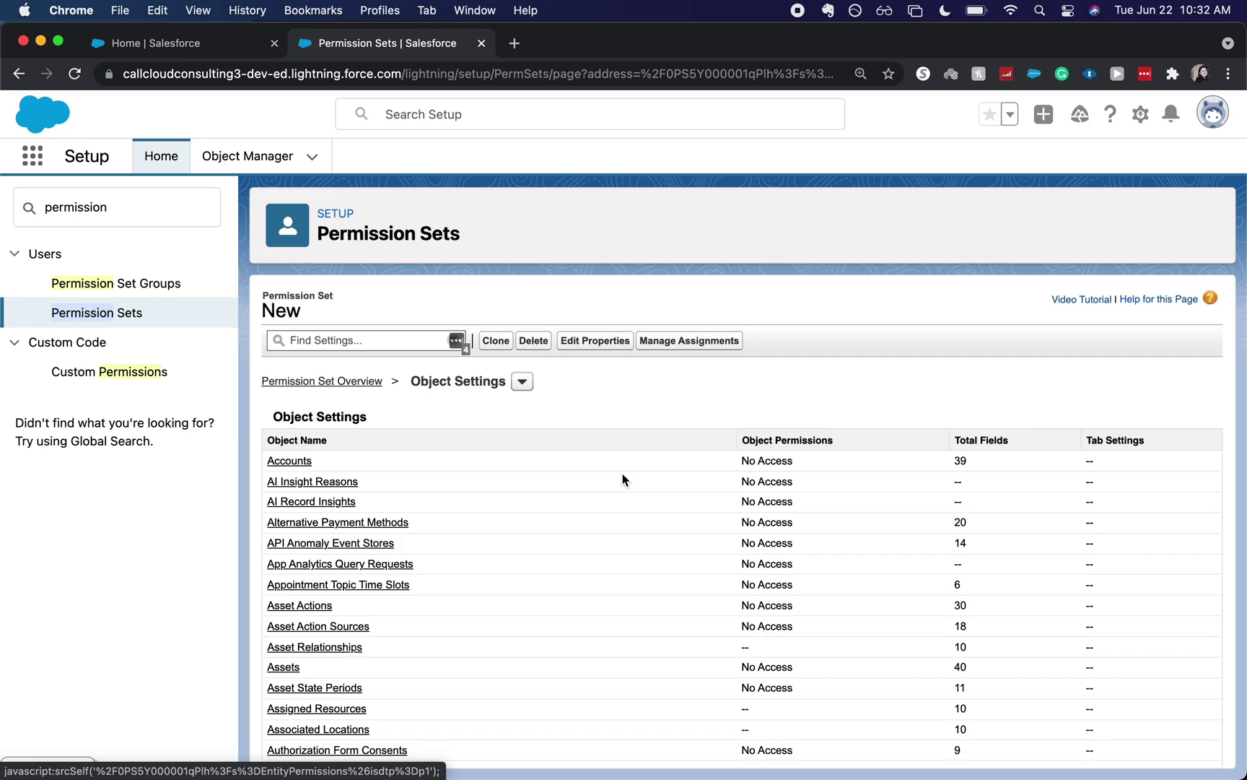
pyautogui.scroll(-2, 623, 475)
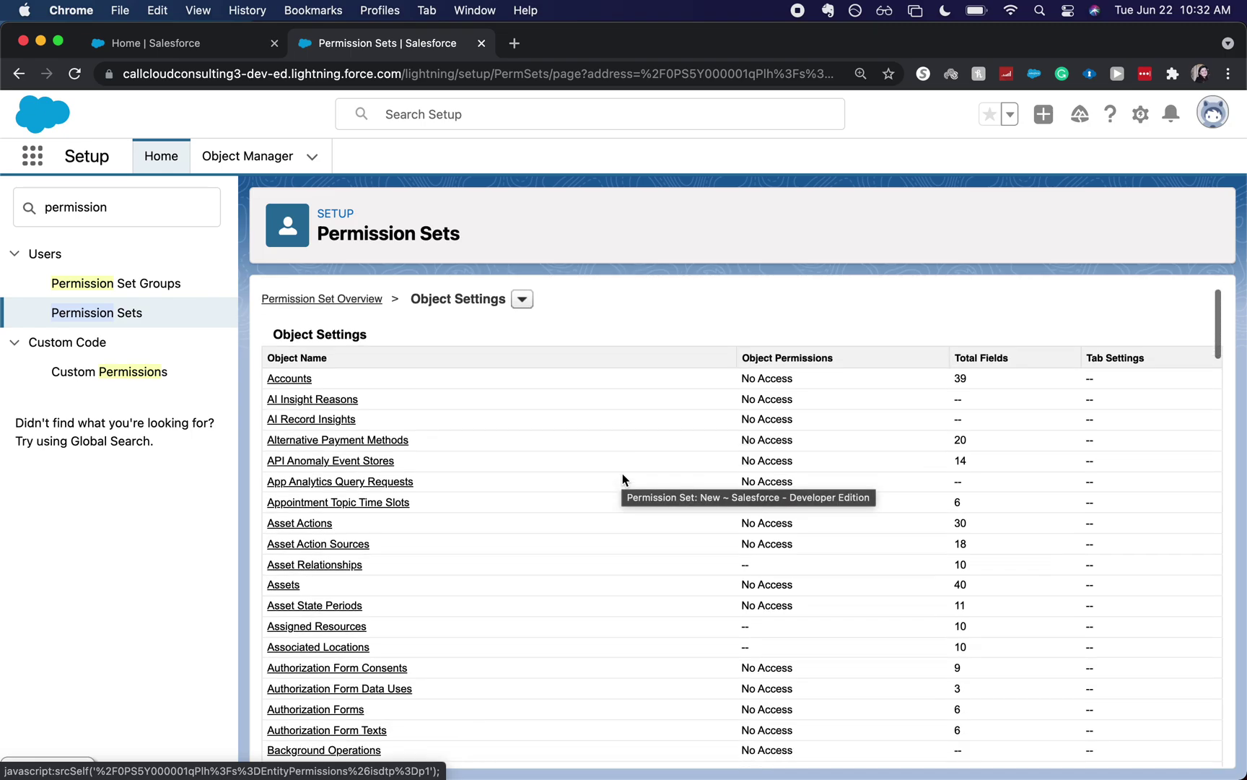
pyautogui.scroll(-1, 623, 474)
pyautogui.scroll(-2, 623, 474)
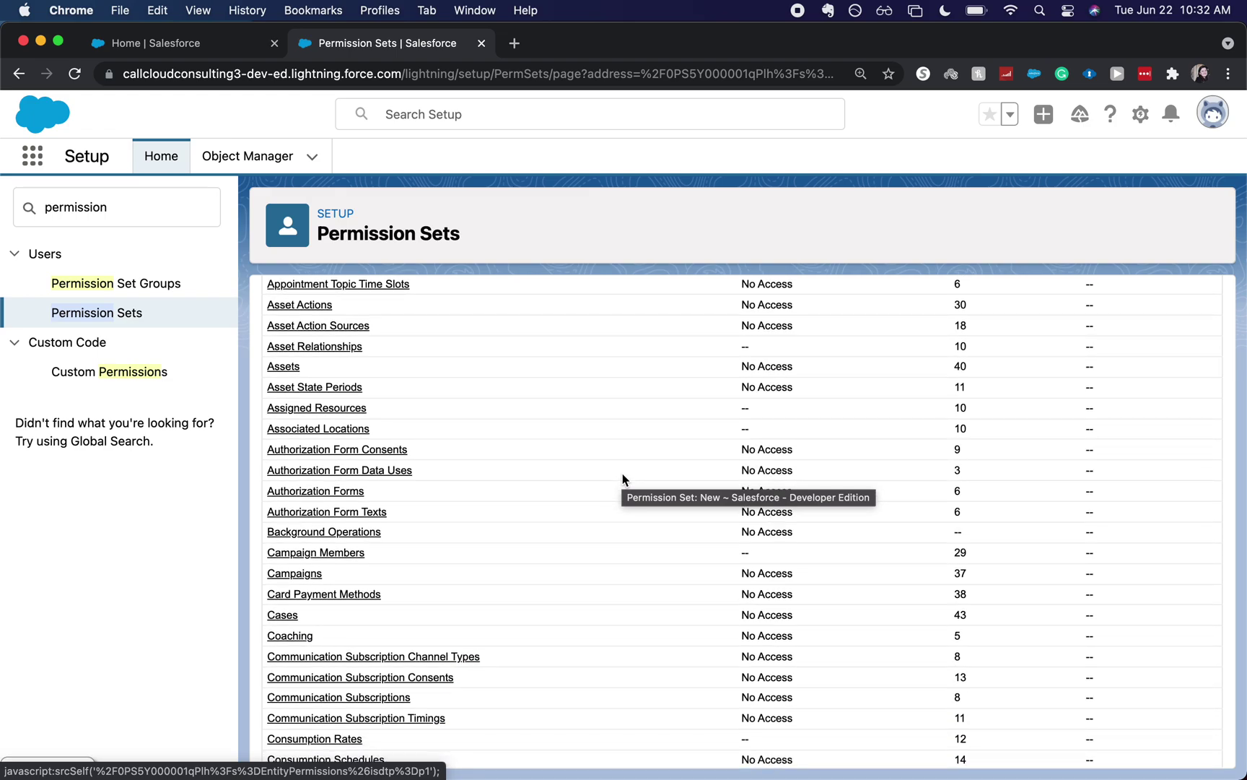
pyautogui.scroll(1, 623, 475)
pyautogui.scroll(1, 623, 474)
pyautogui.scroll(3, 622, 474)
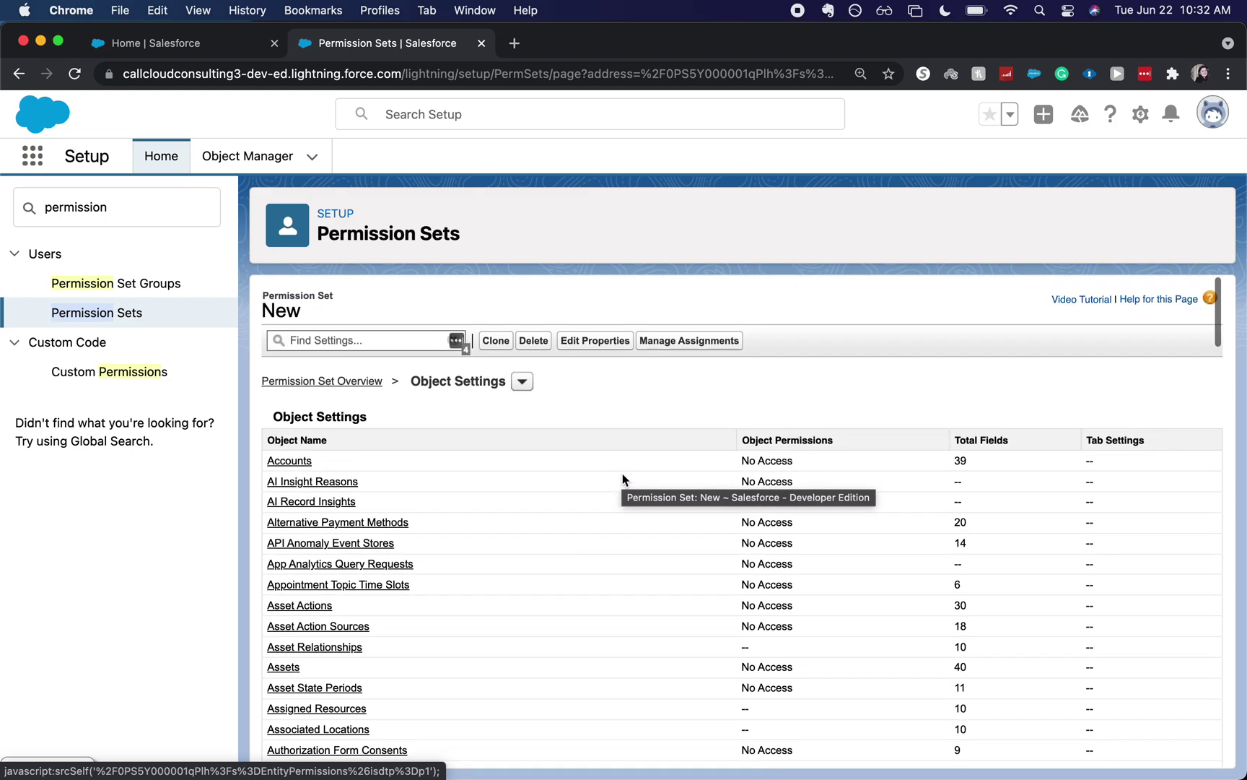
pyautogui.scroll(-5, 701, 503)
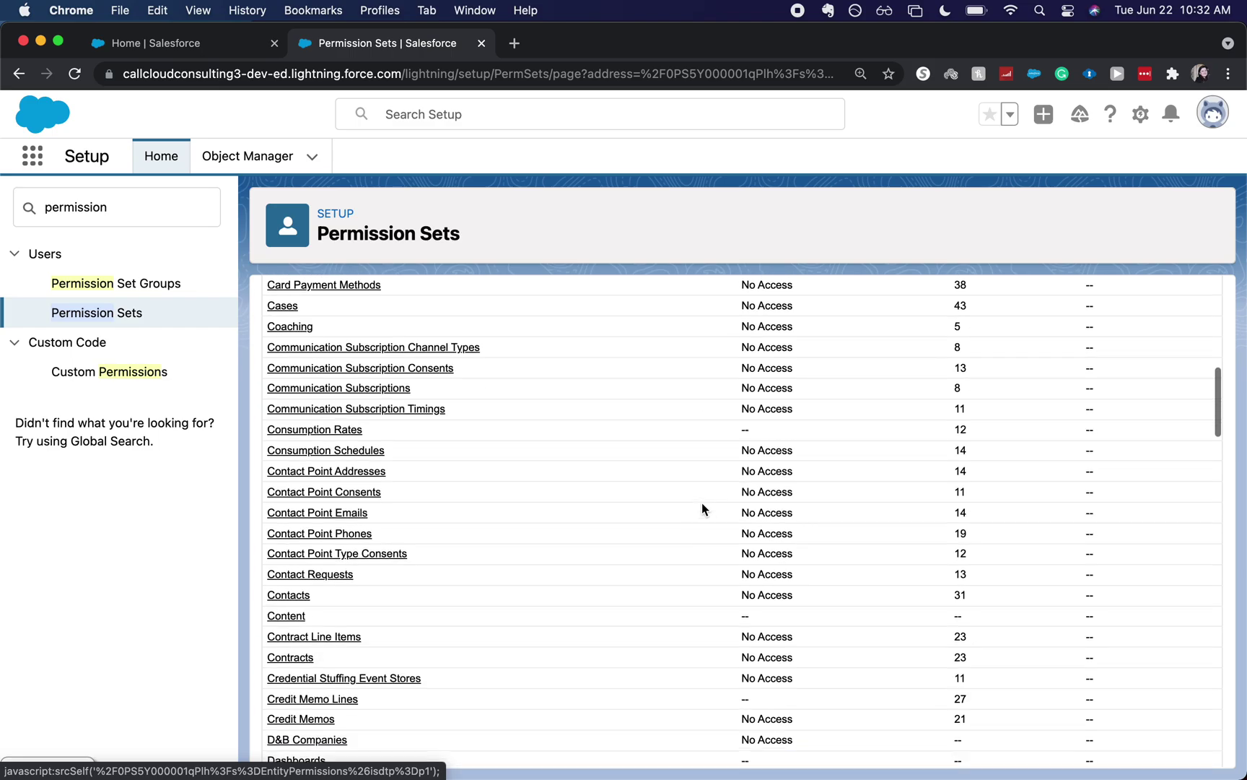
pyautogui.scroll(-5, 702, 508)
pyautogui.scroll(-10, 702, 508)
pyautogui.scroll(-3, 702, 508)
pyautogui.scroll(-5, 703, 508)
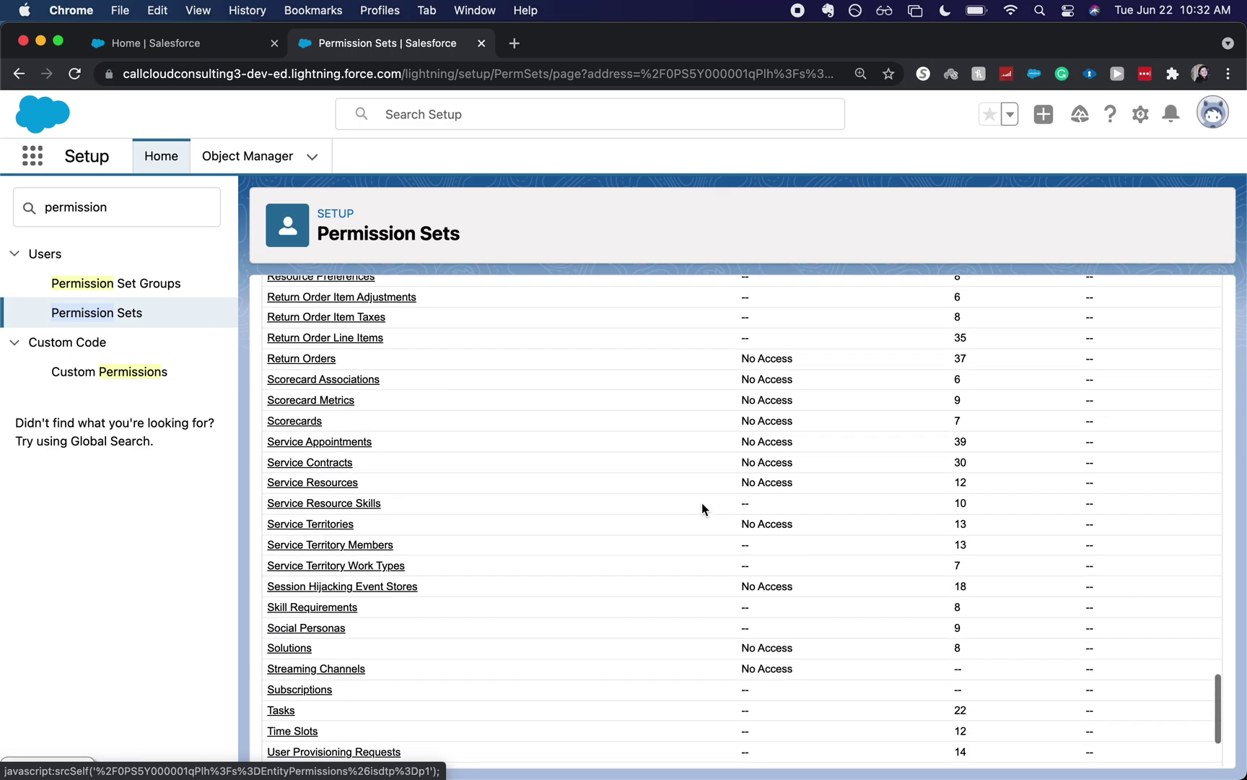
pyautogui.scroll(-3, 702, 508)
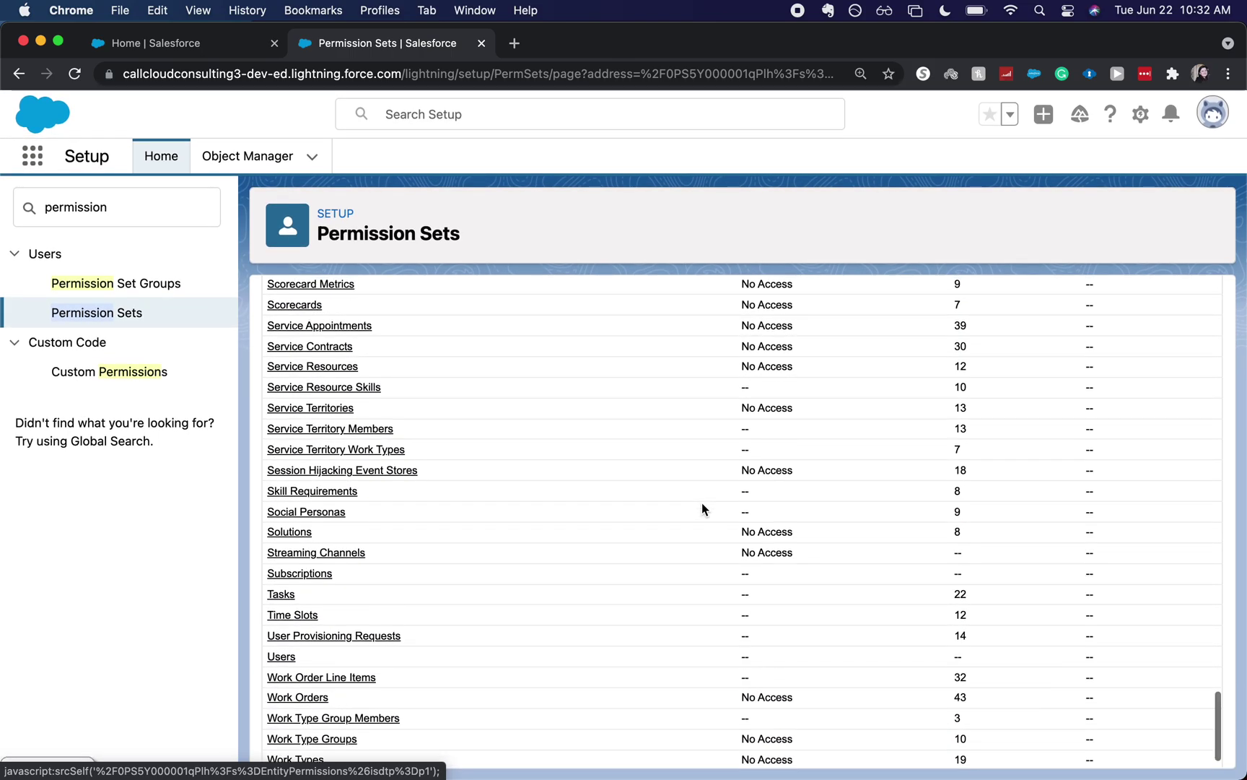
pyautogui.scroll(10, 703, 503)
pyautogui.scroll(5, 702, 503)
pyautogui.scroll(10, 702, 502)
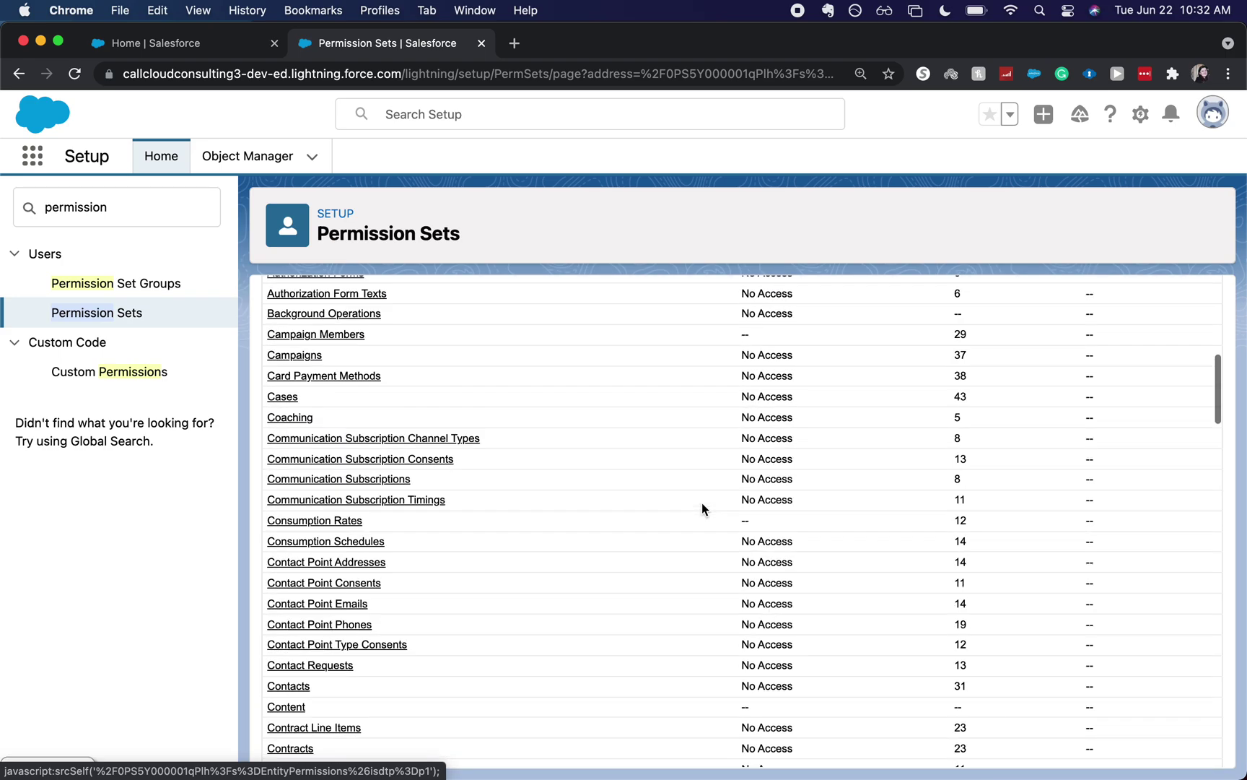
pyautogui.scroll(5, 702, 508)
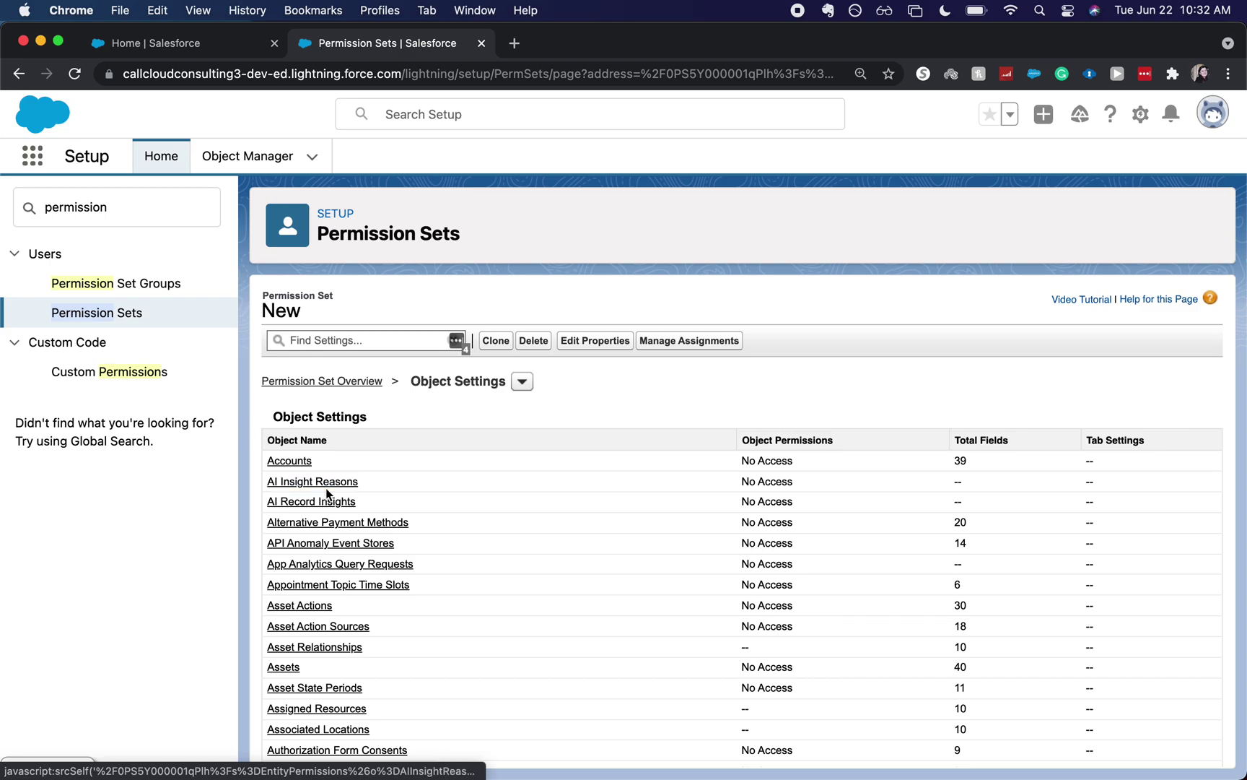
pyautogui.scroll(-5, 344, 668)
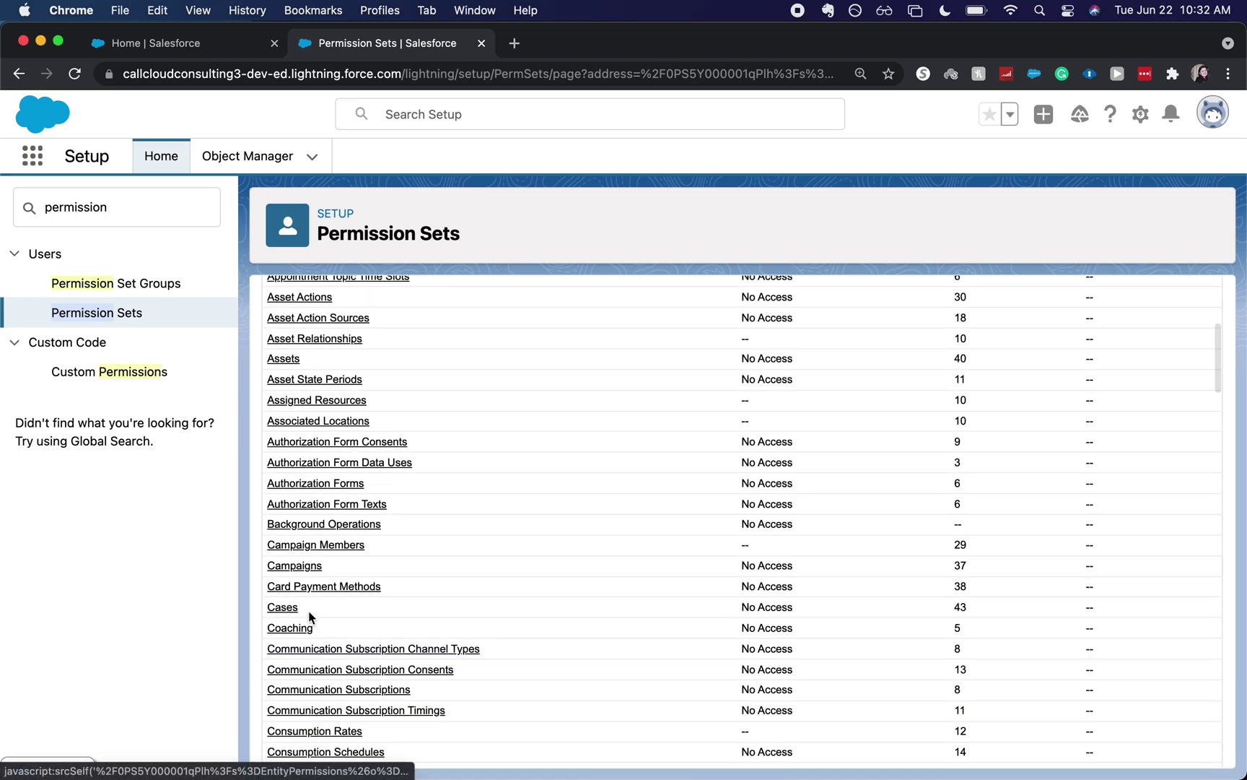
# - Bring up the Cases object settings within the 'New' permission set
pyautogui.click(298, 614)
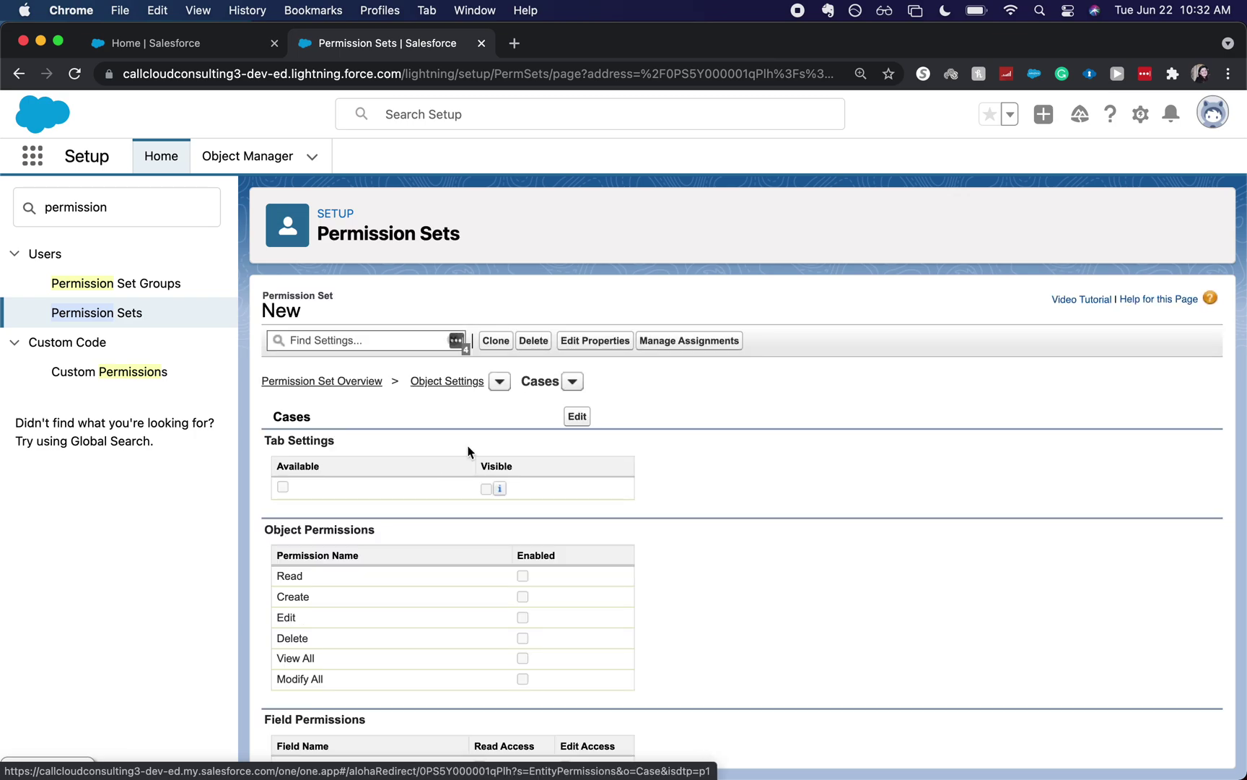
pyautogui.scroll(-1, 497, 460)
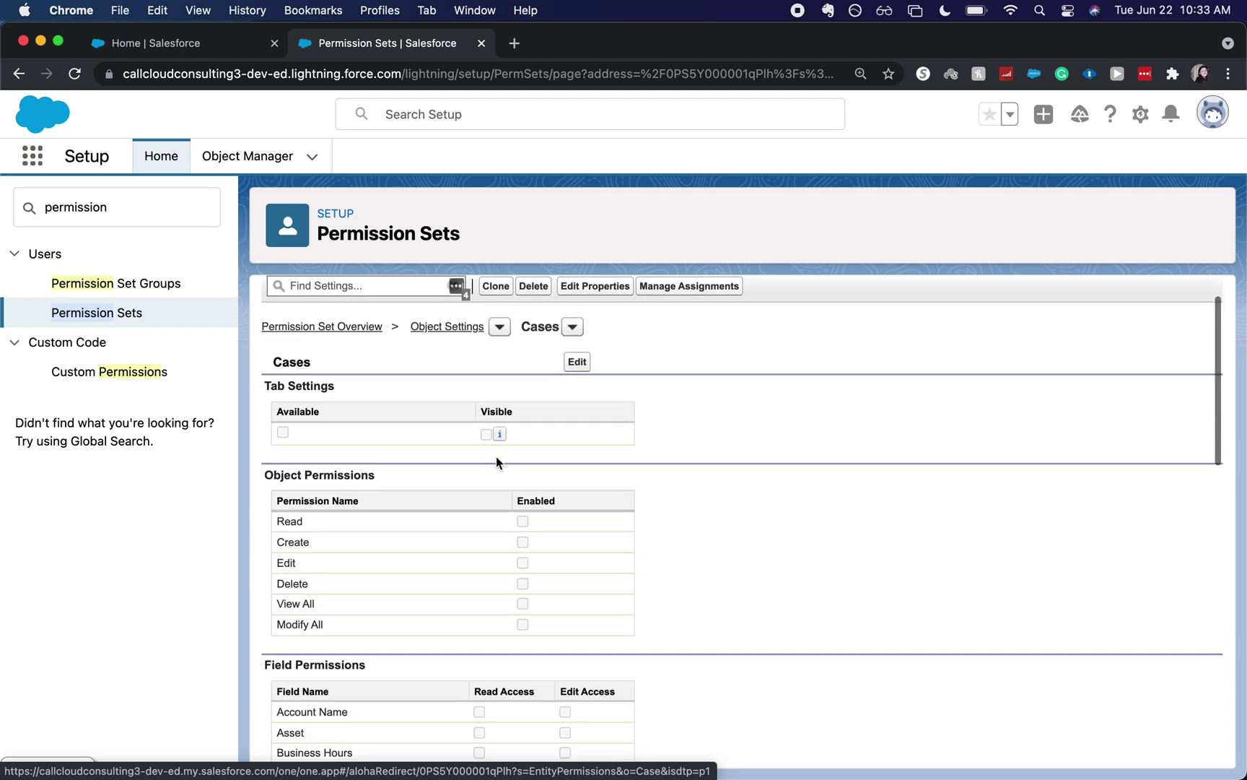
# - Grant Cases Read/Edit with tab available and edit access on all fields, save, and return to the overview
pyautogui.click(571, 361)
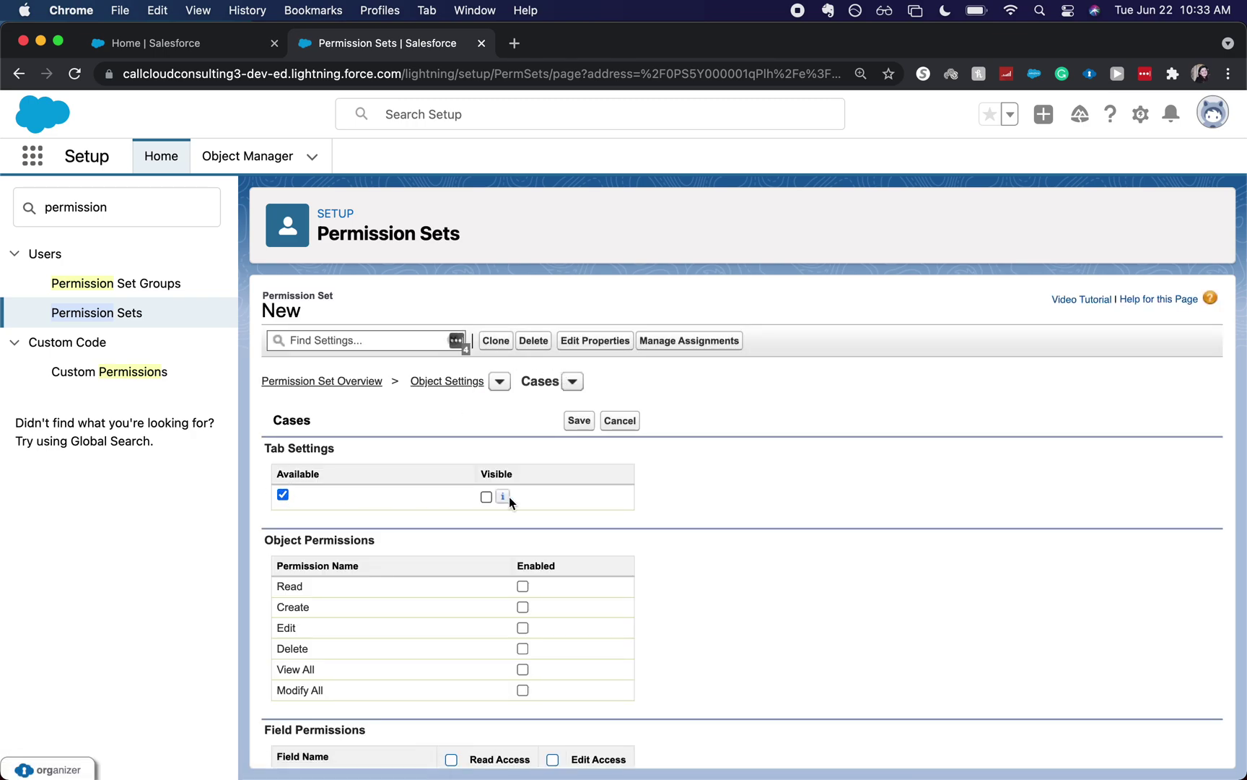
pyautogui.scroll(-1, 585, 499)
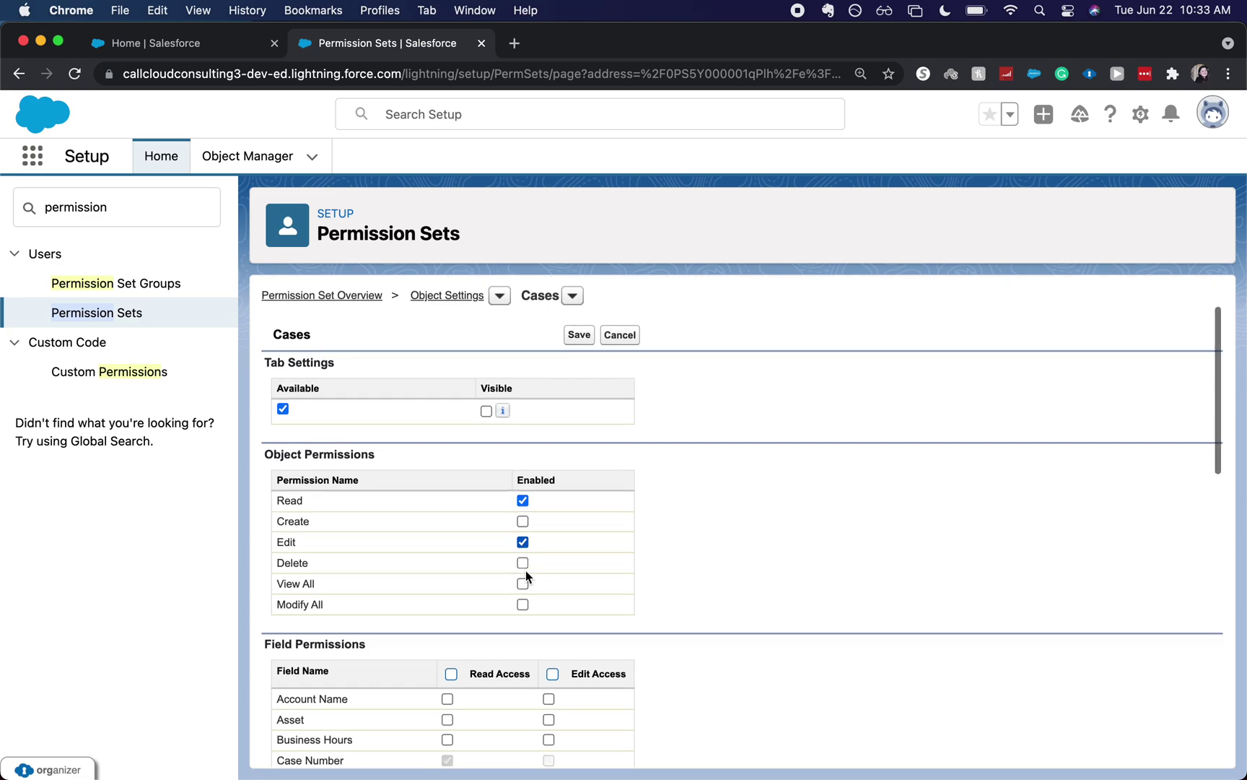
pyautogui.scroll(-5, 525, 569)
pyautogui.scroll(-3, 525, 571)
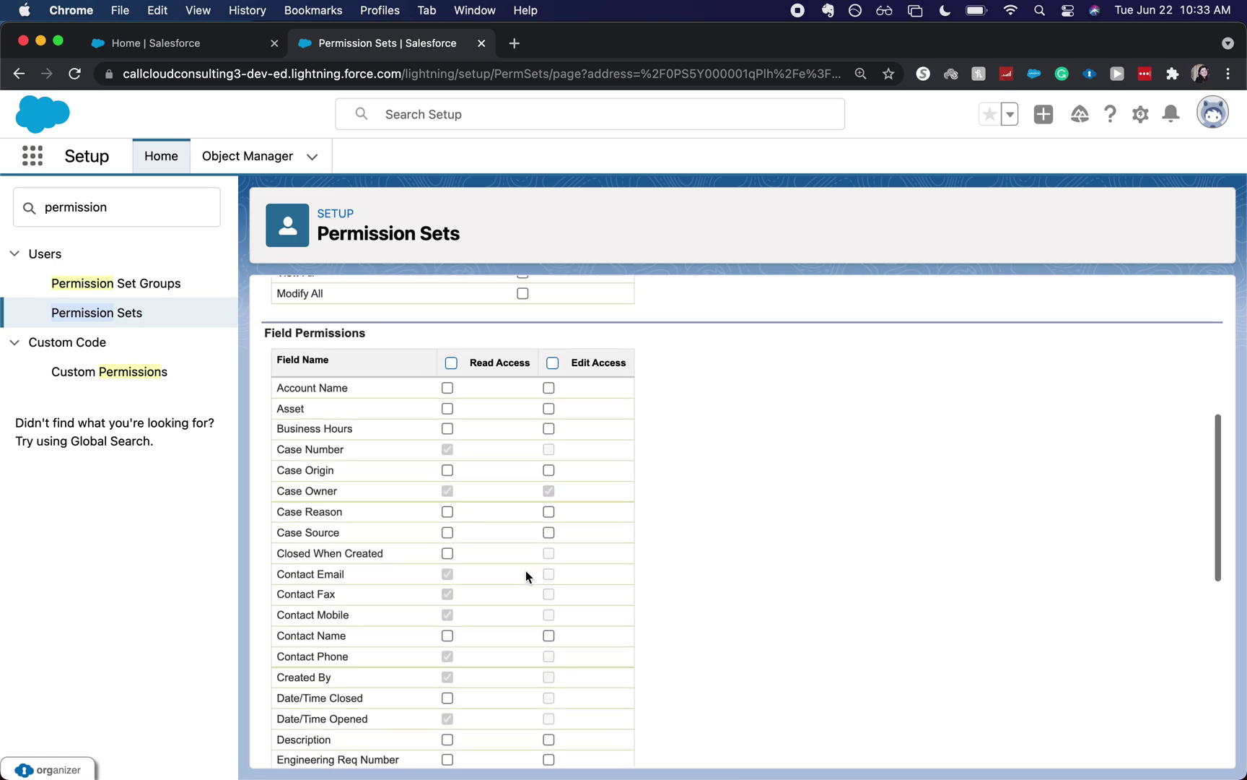
pyautogui.scroll(-2, 524, 572)
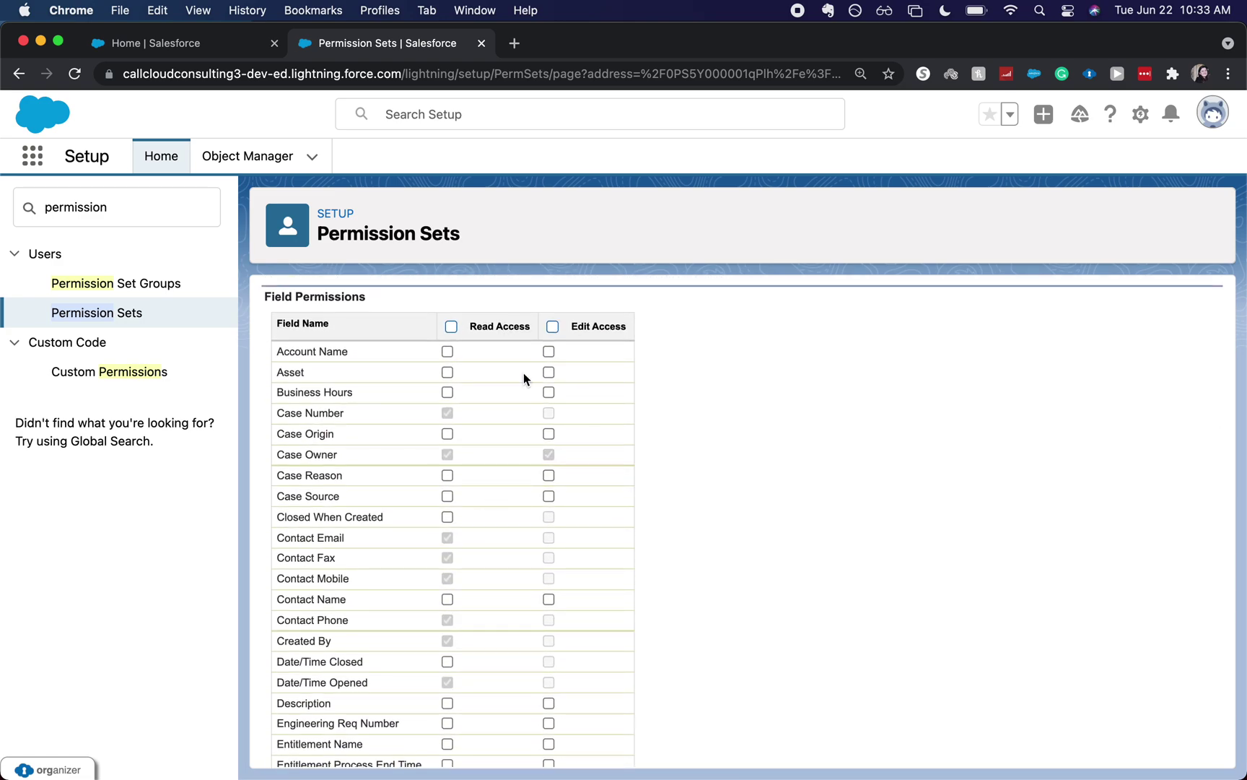
pyautogui.scroll(-6, 539, 381)
pyautogui.scroll(-3, 539, 382)
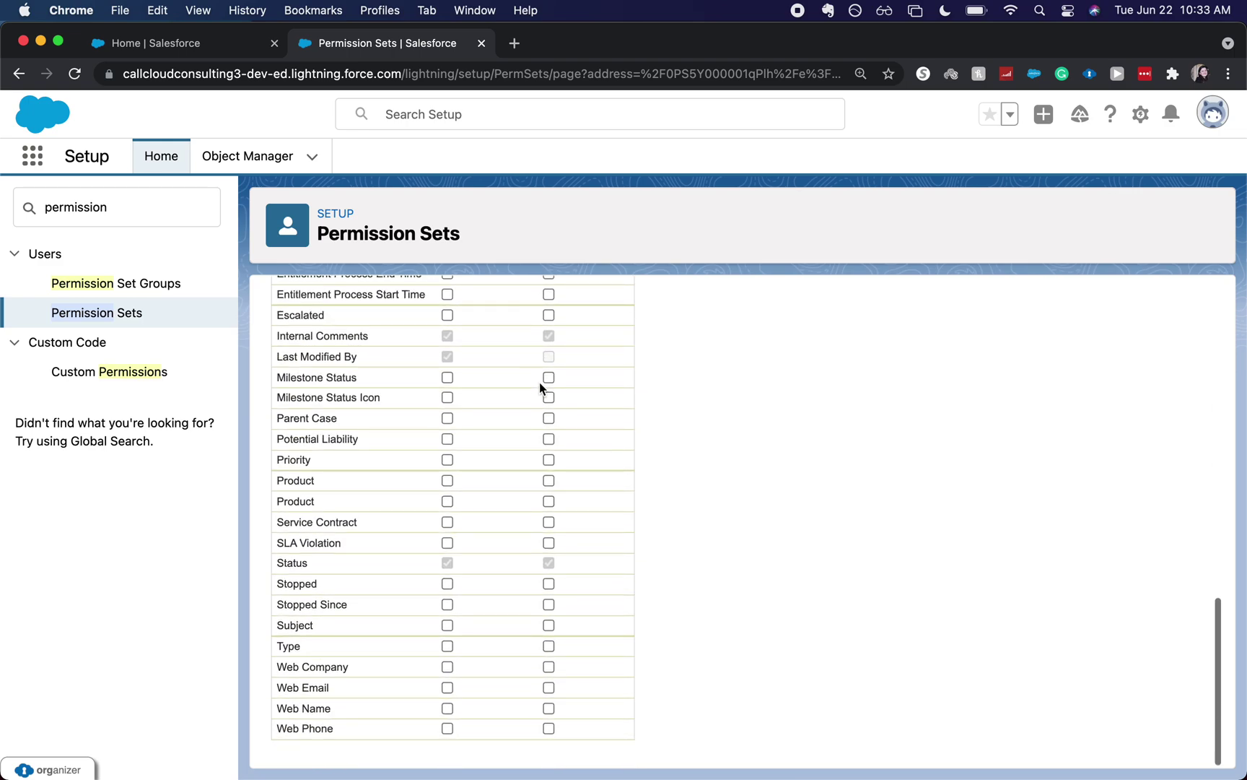
pyautogui.scroll(10, 538, 382)
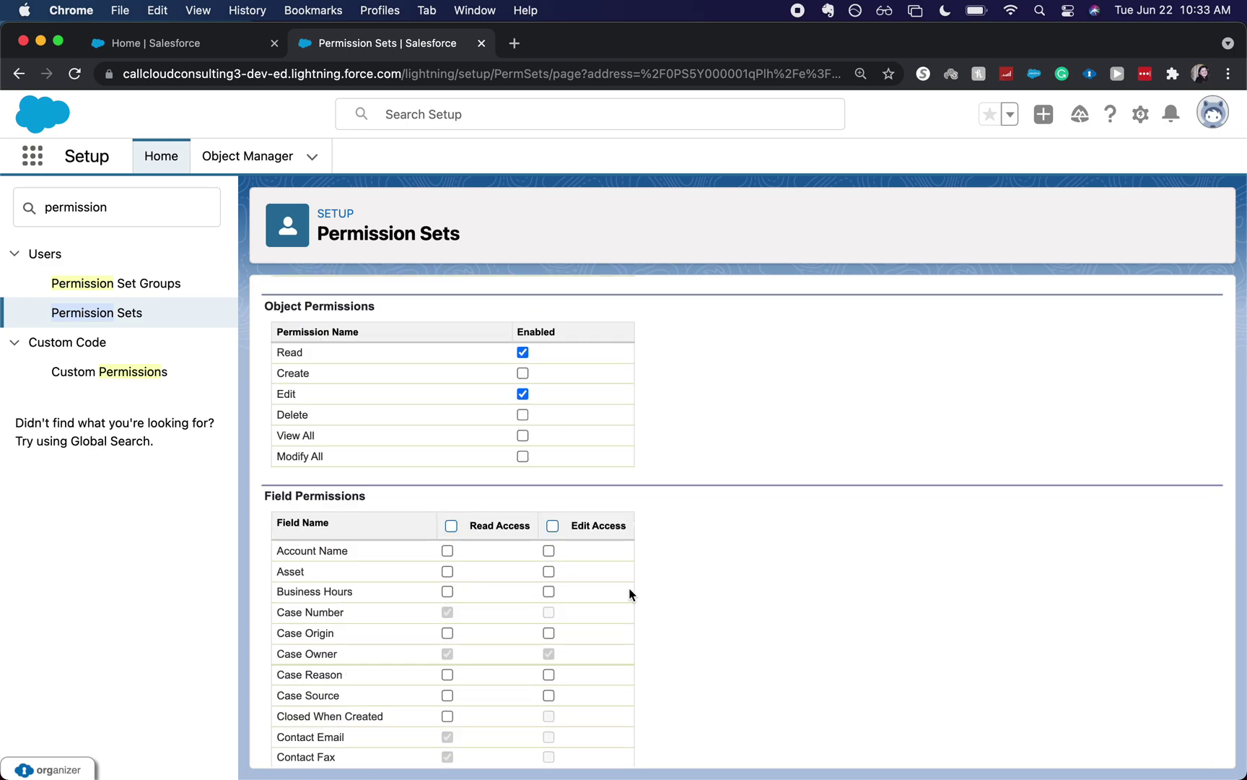
pyautogui.click(552, 526)
pyautogui.scroll(-3, 552, 532)
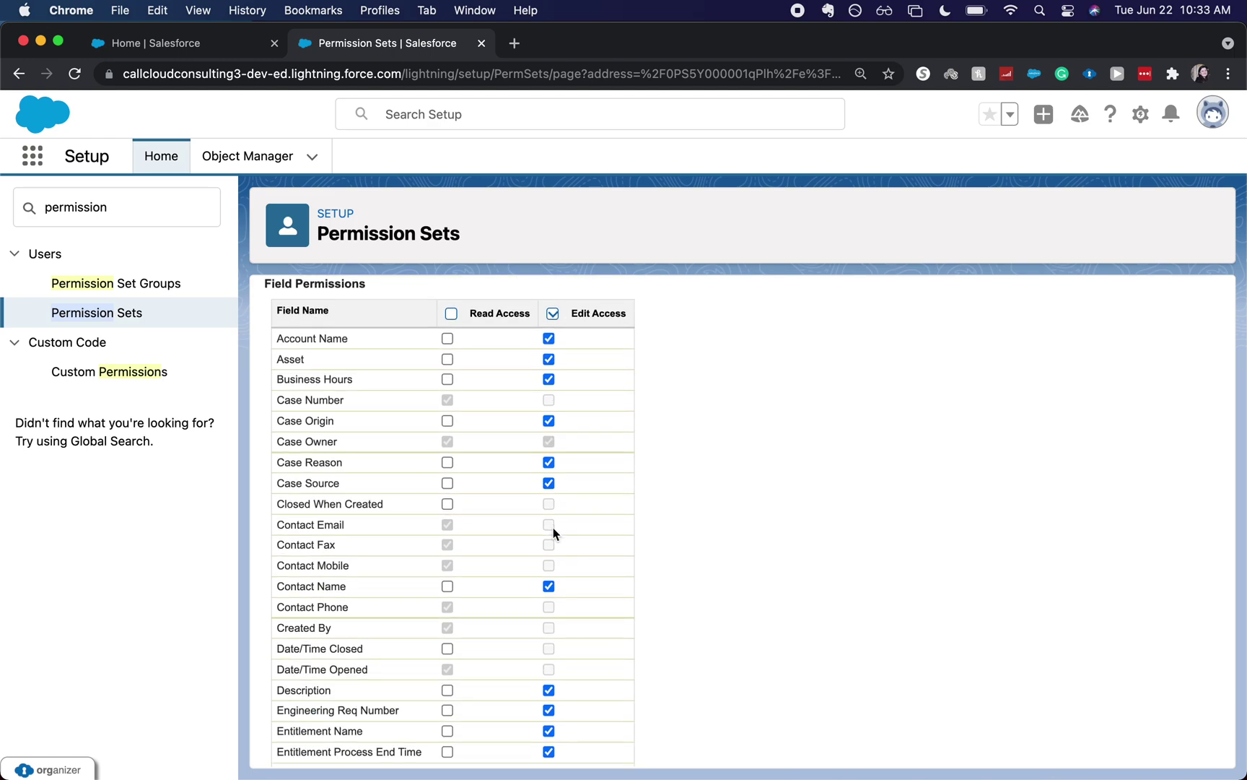
pyautogui.scroll(-1, 553, 527)
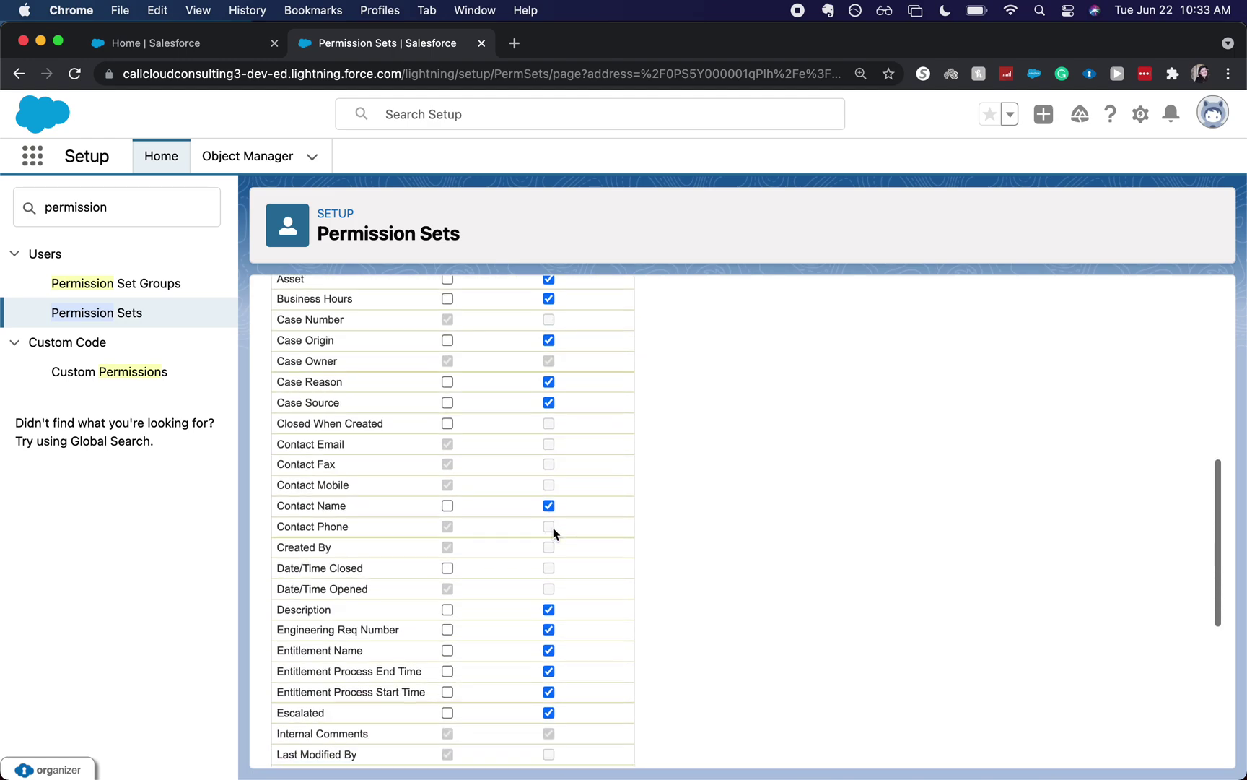
pyautogui.scroll(-2, 553, 527)
pyautogui.scroll(-4, 553, 527)
pyautogui.scroll(10, 552, 528)
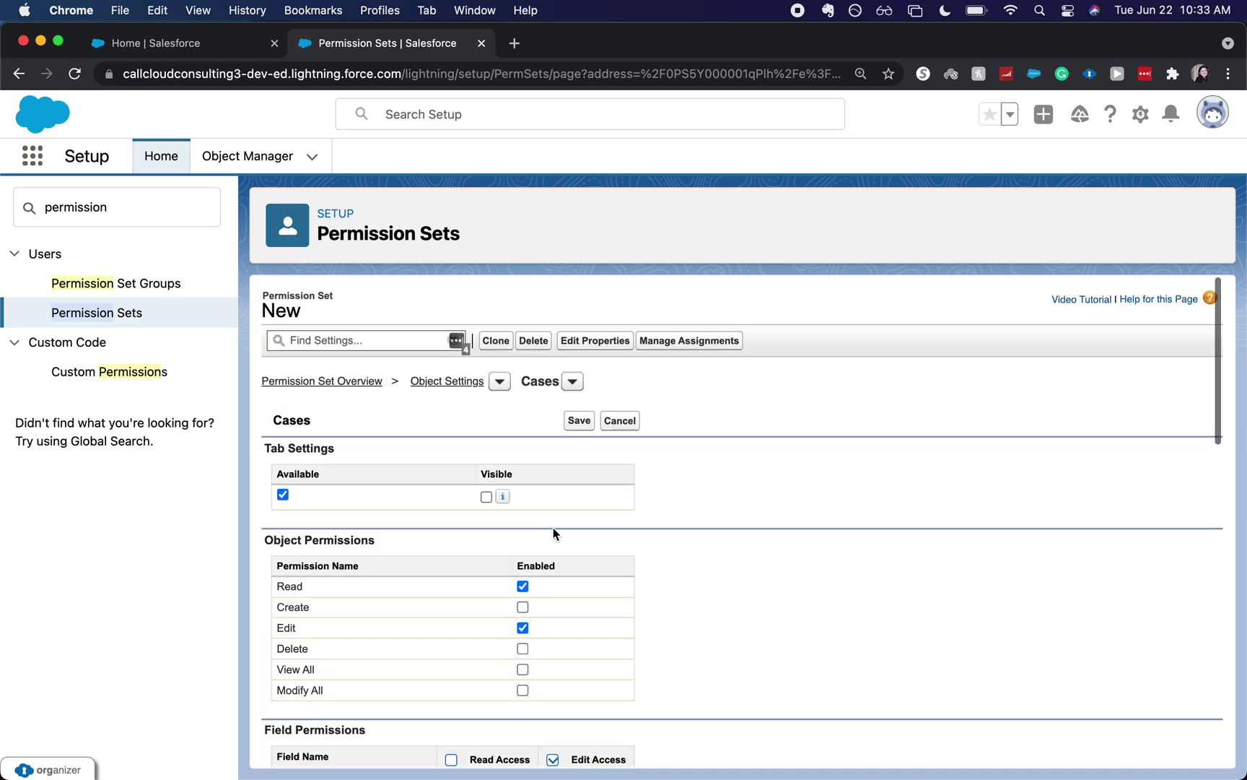
pyautogui.click(581, 420)
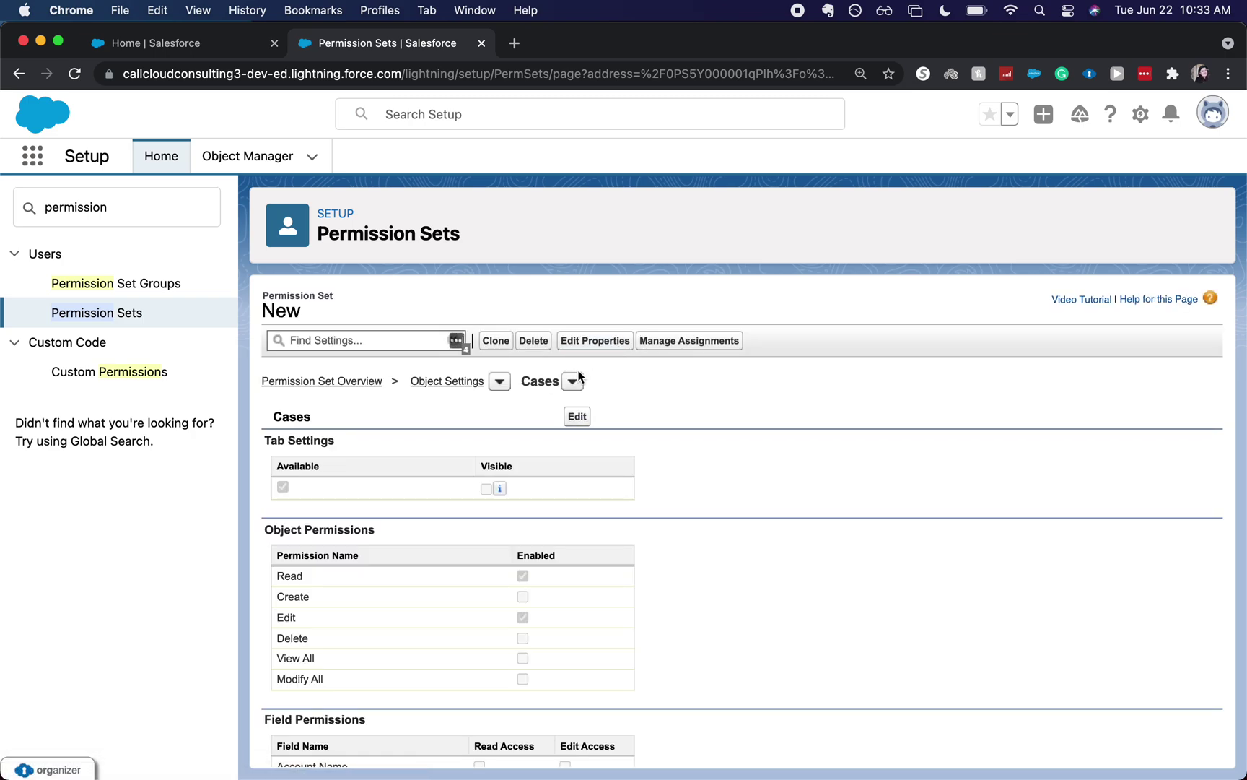
pyautogui.click(345, 383)
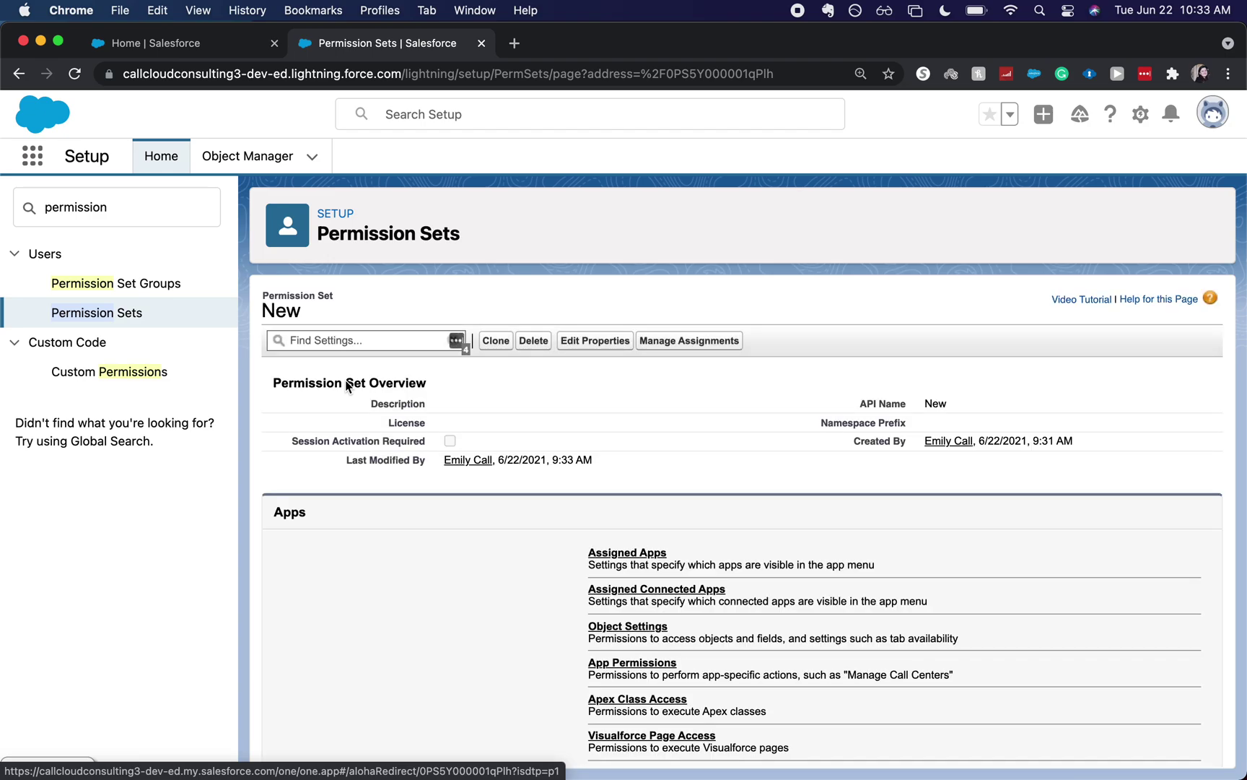
pyautogui.scroll(-1, 571, 540)
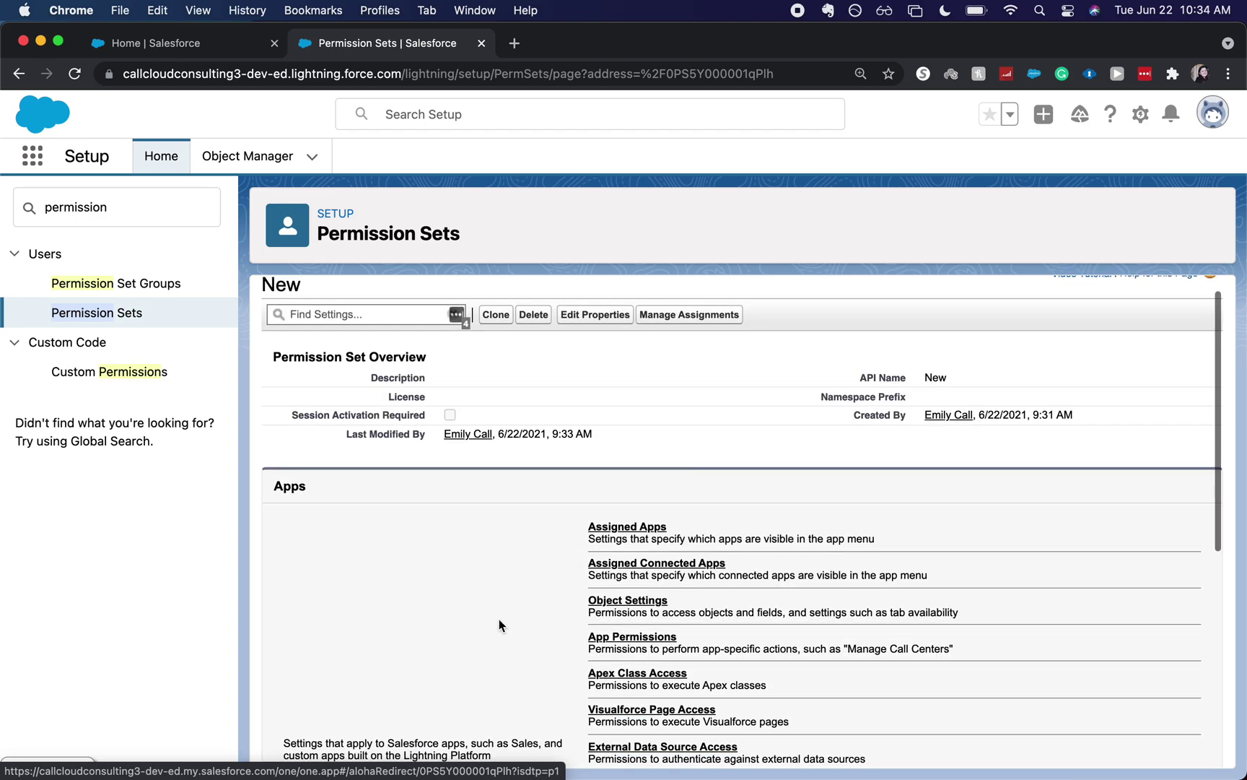
pyautogui.scroll(-2, 499, 622)
pyautogui.scroll(-3, 498, 622)
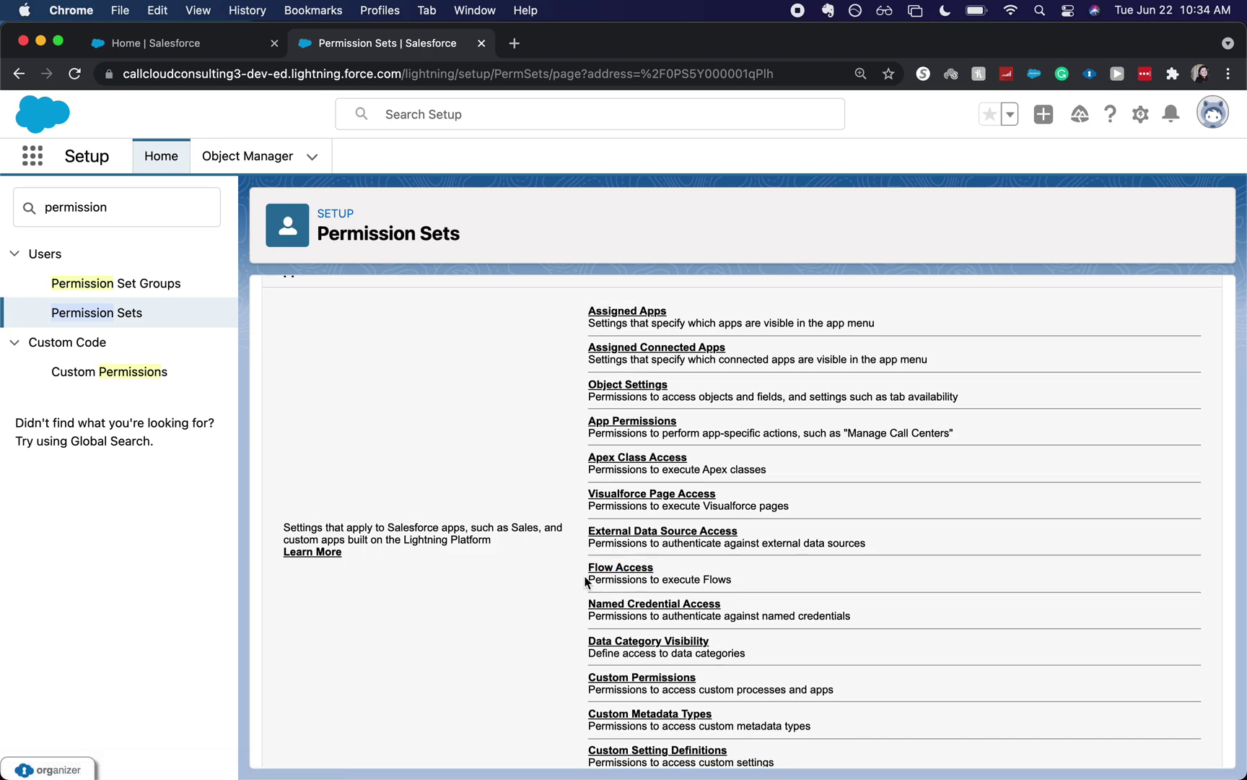
pyautogui.scroll(-1, 586, 579)
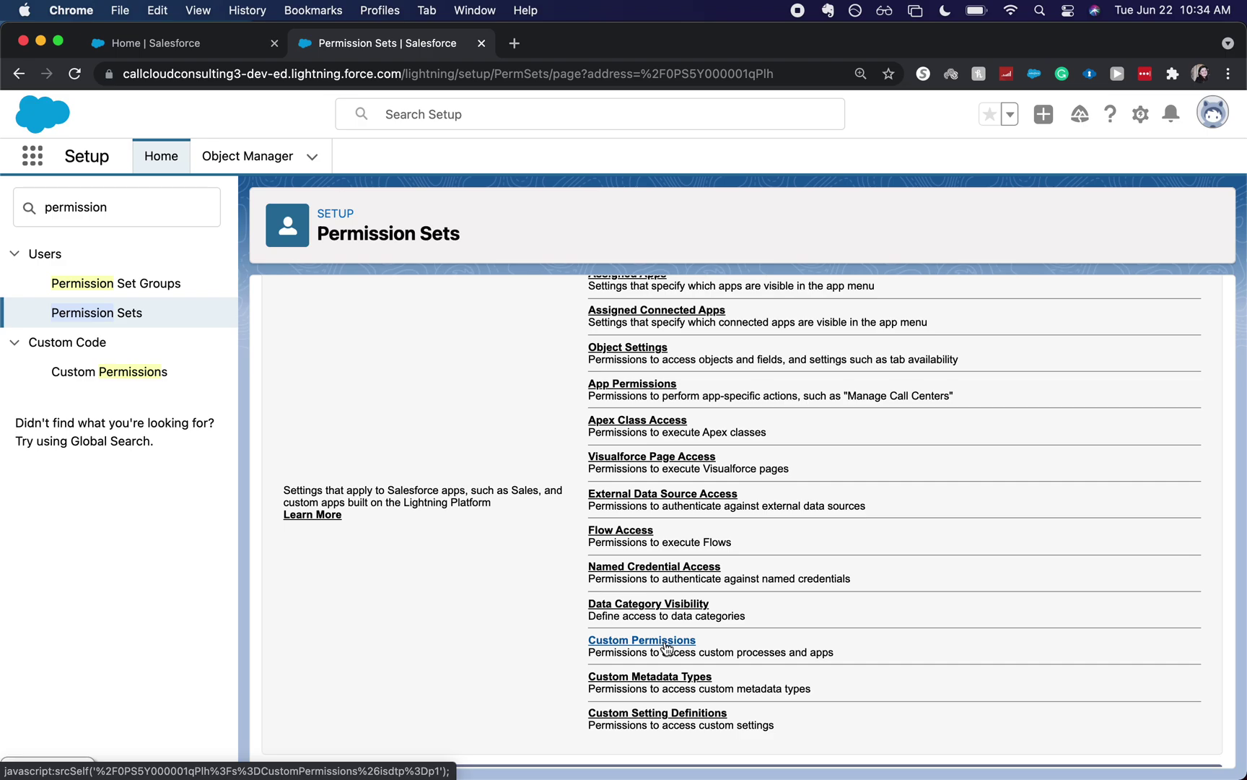
pyautogui.scroll(-2, 555, 672)
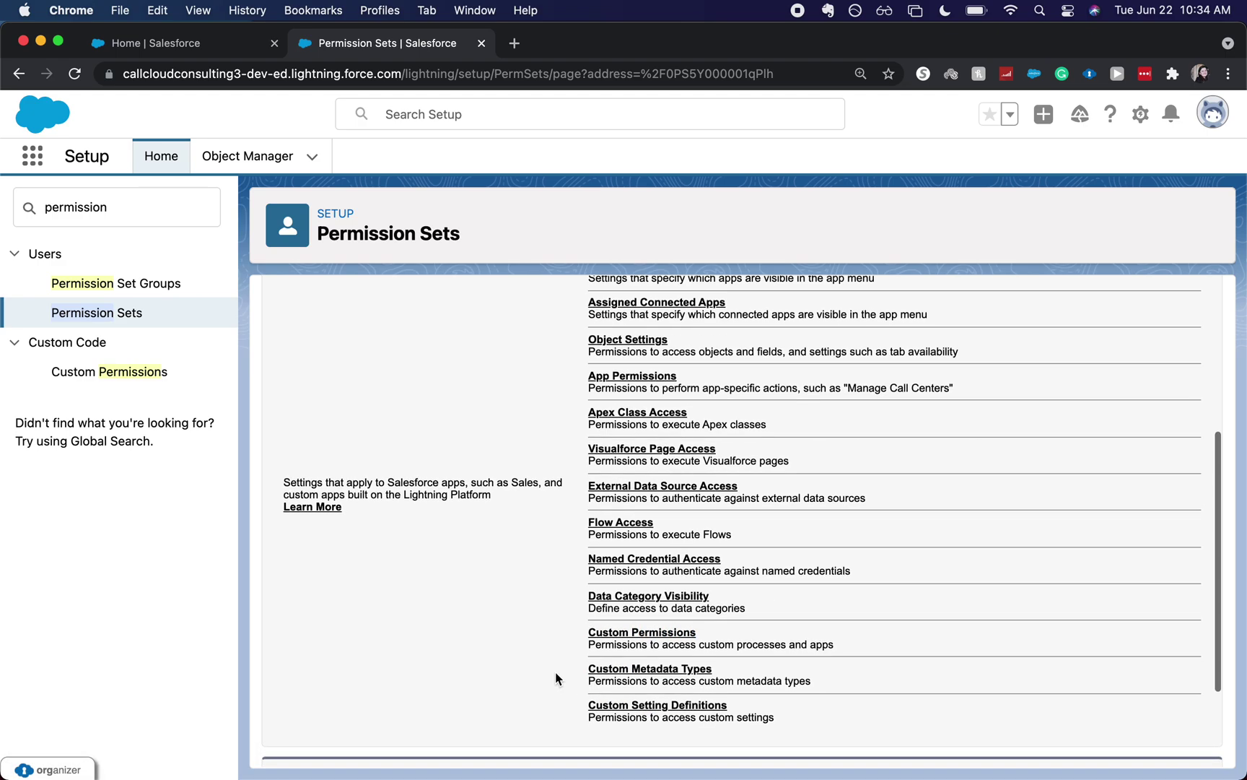
pyautogui.scroll(-2, 556, 678)
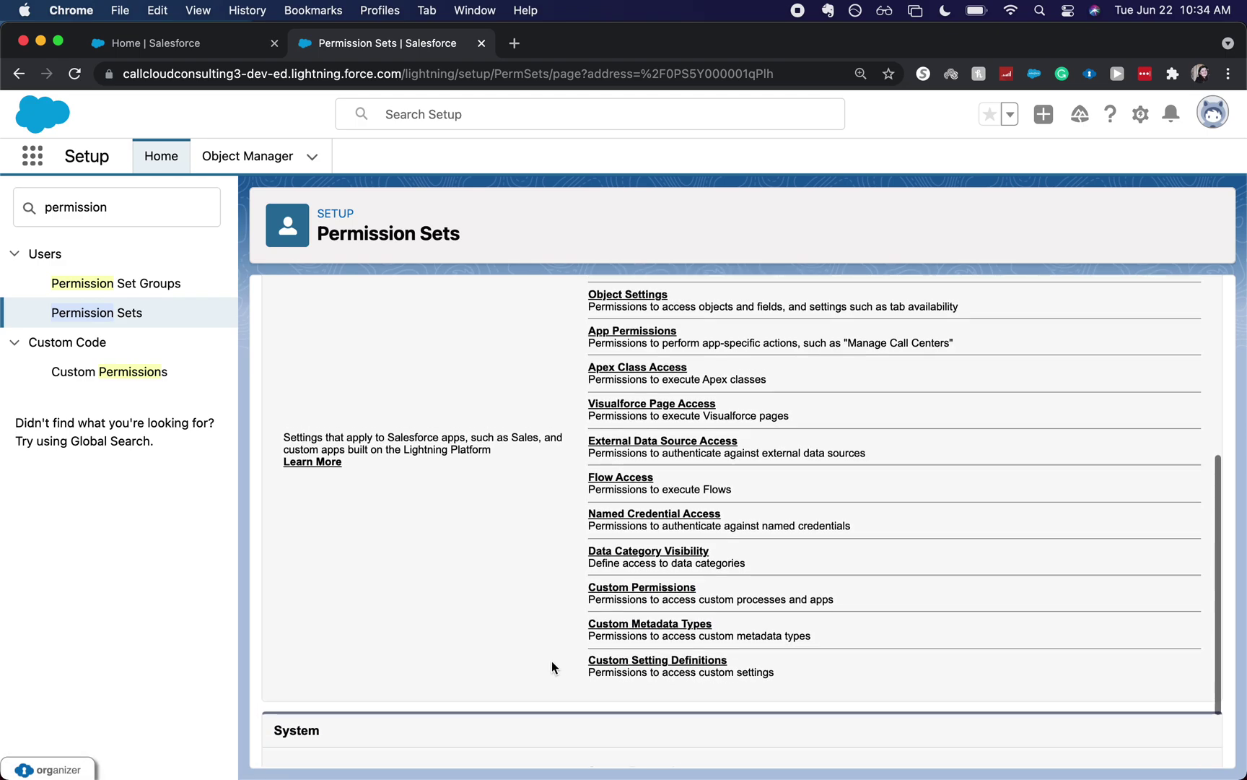
pyautogui.scroll(-1, 544, 649)
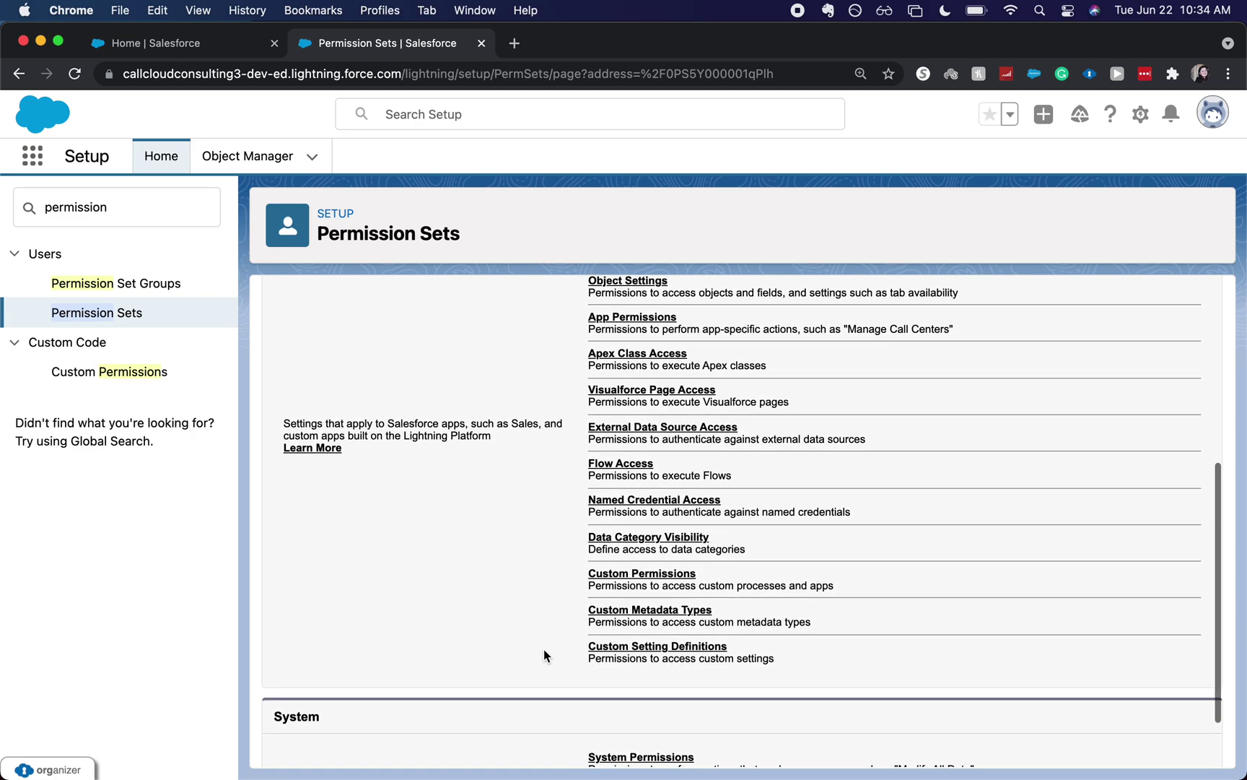
pyautogui.scroll(-2, 543, 649)
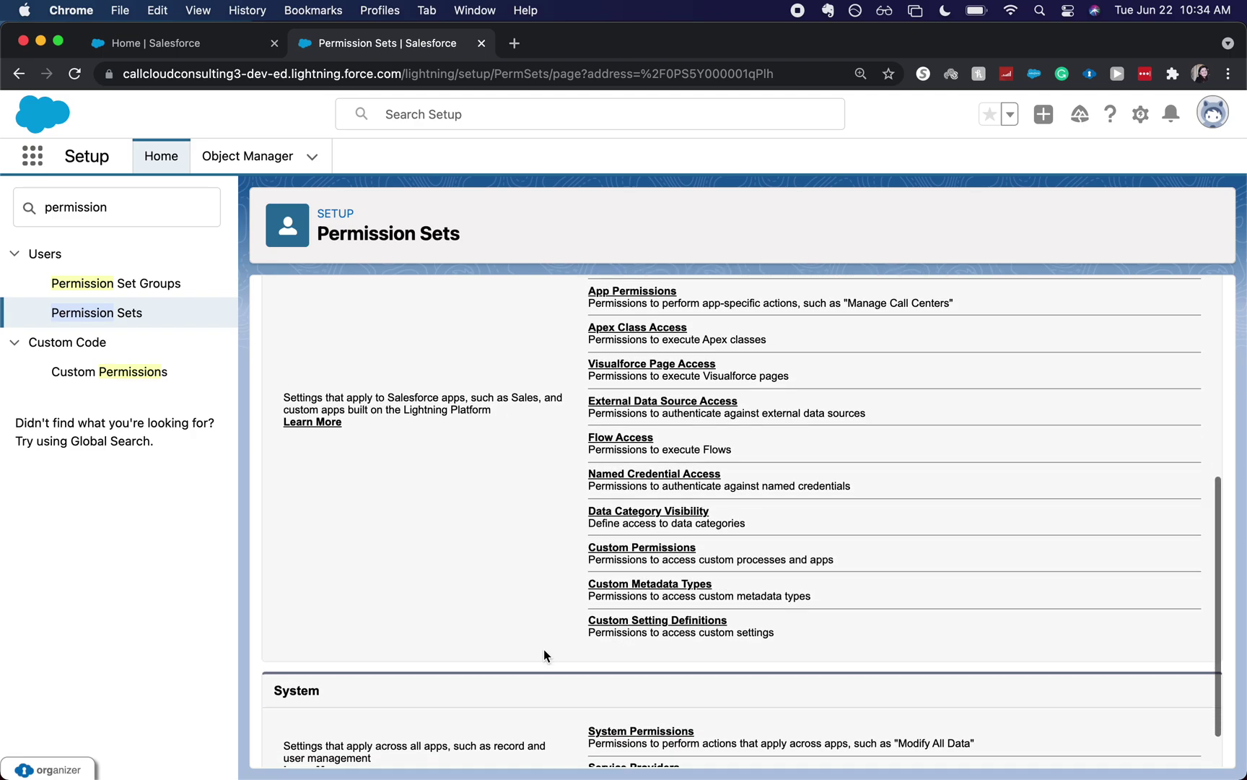
pyautogui.scroll(-3, 544, 649)
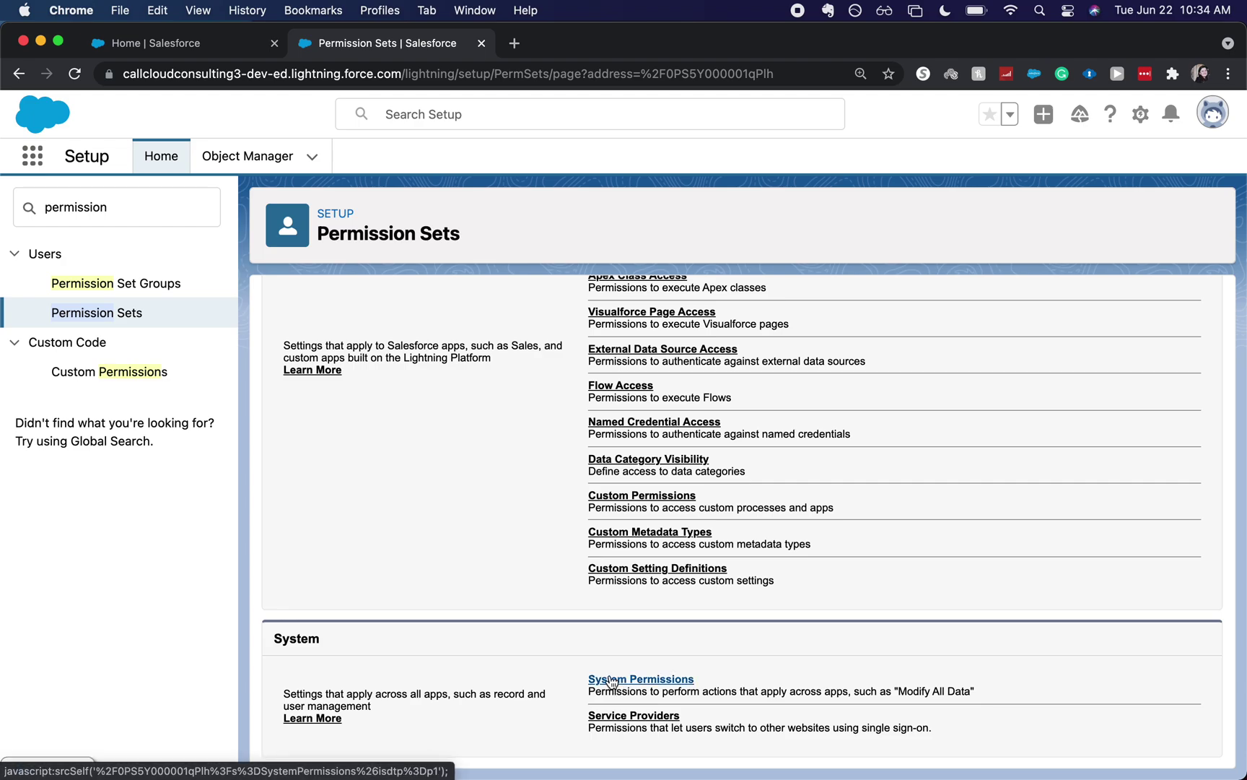
pyautogui.click(612, 680)
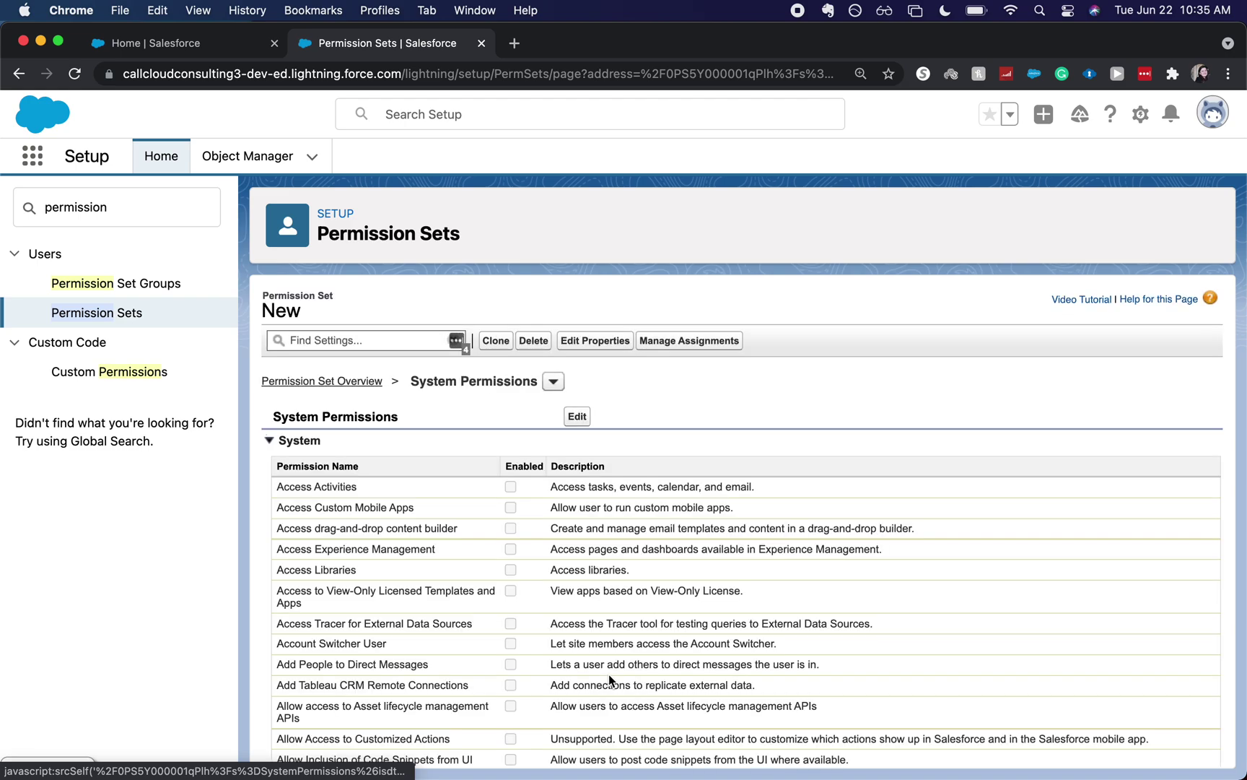
pyautogui.scroll(-3, 608, 674)
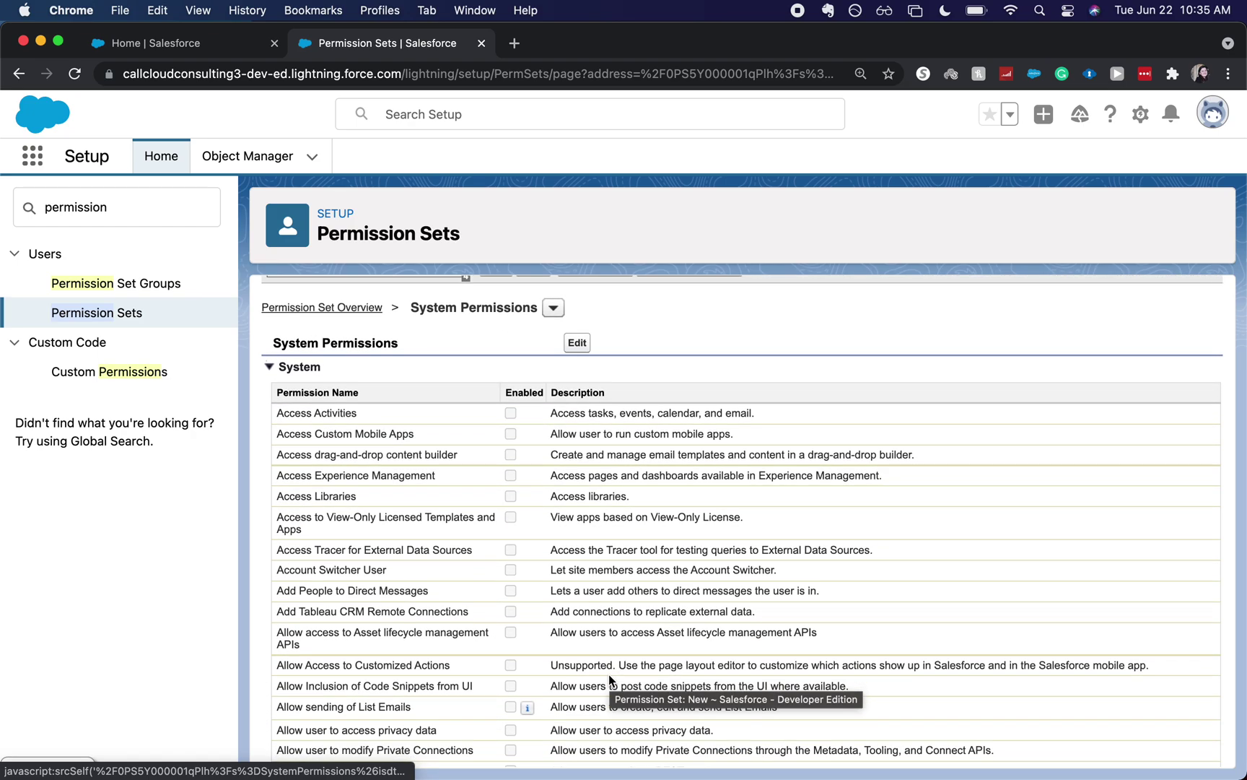
pyautogui.scroll(-5, 608, 674)
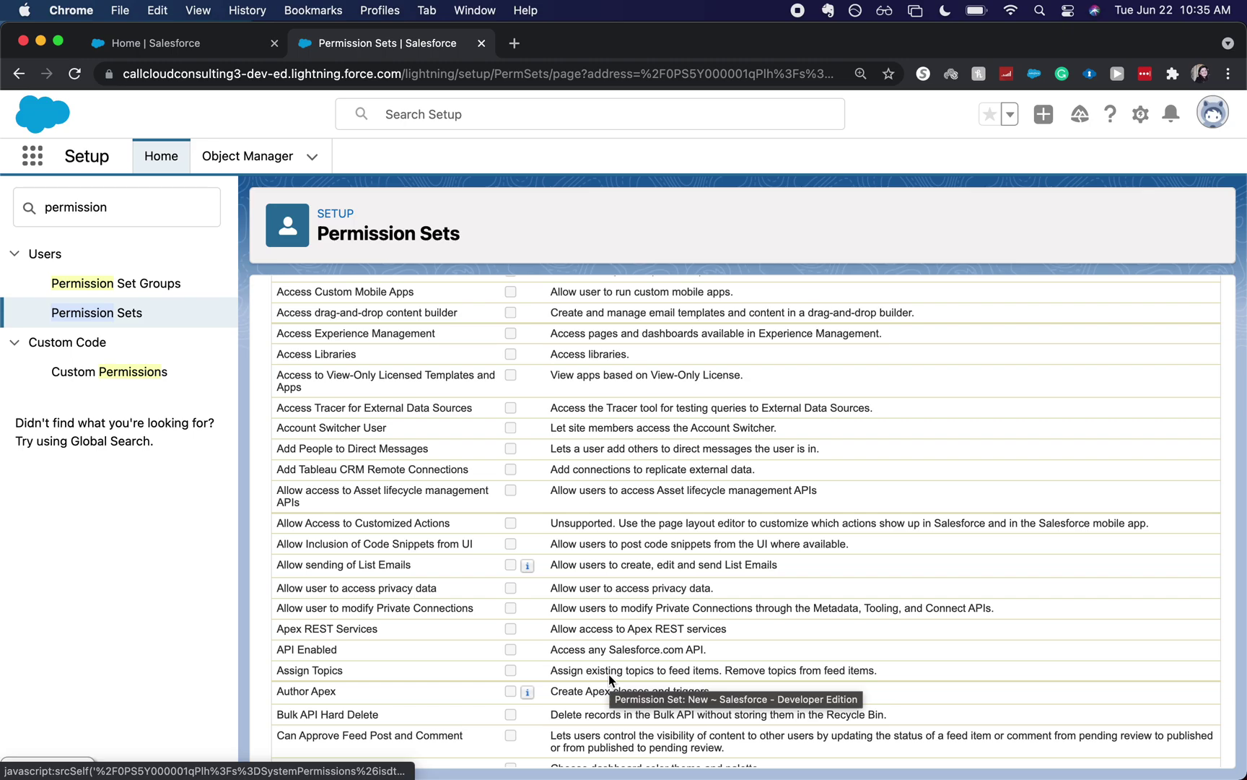
pyautogui.scroll(-1, 608, 674)
pyautogui.scroll(-1, 608, 674)
pyautogui.scroll(-5, 607, 674)
pyautogui.scroll(-2, 608, 675)
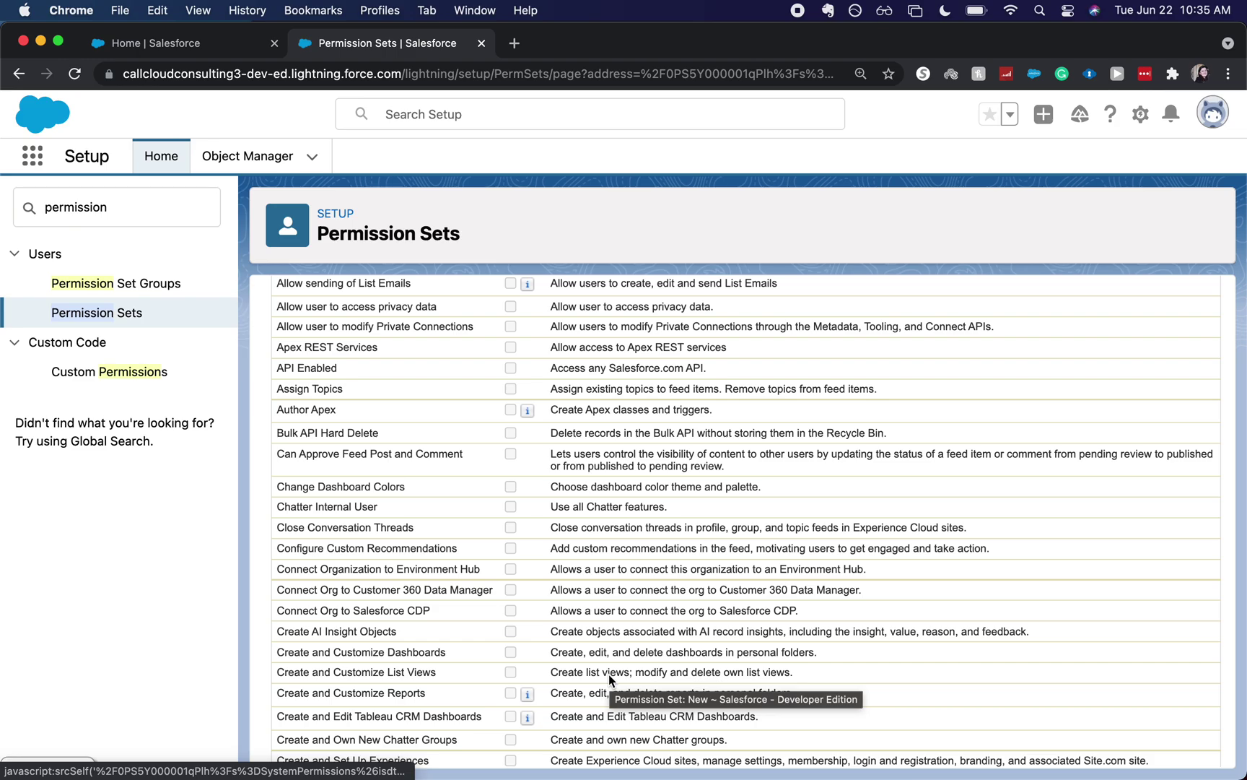
pyautogui.scroll(-1, 607, 675)
pyautogui.scroll(-5, 607, 674)
pyautogui.scroll(-2, 608, 674)
pyautogui.scroll(-6, 609, 674)
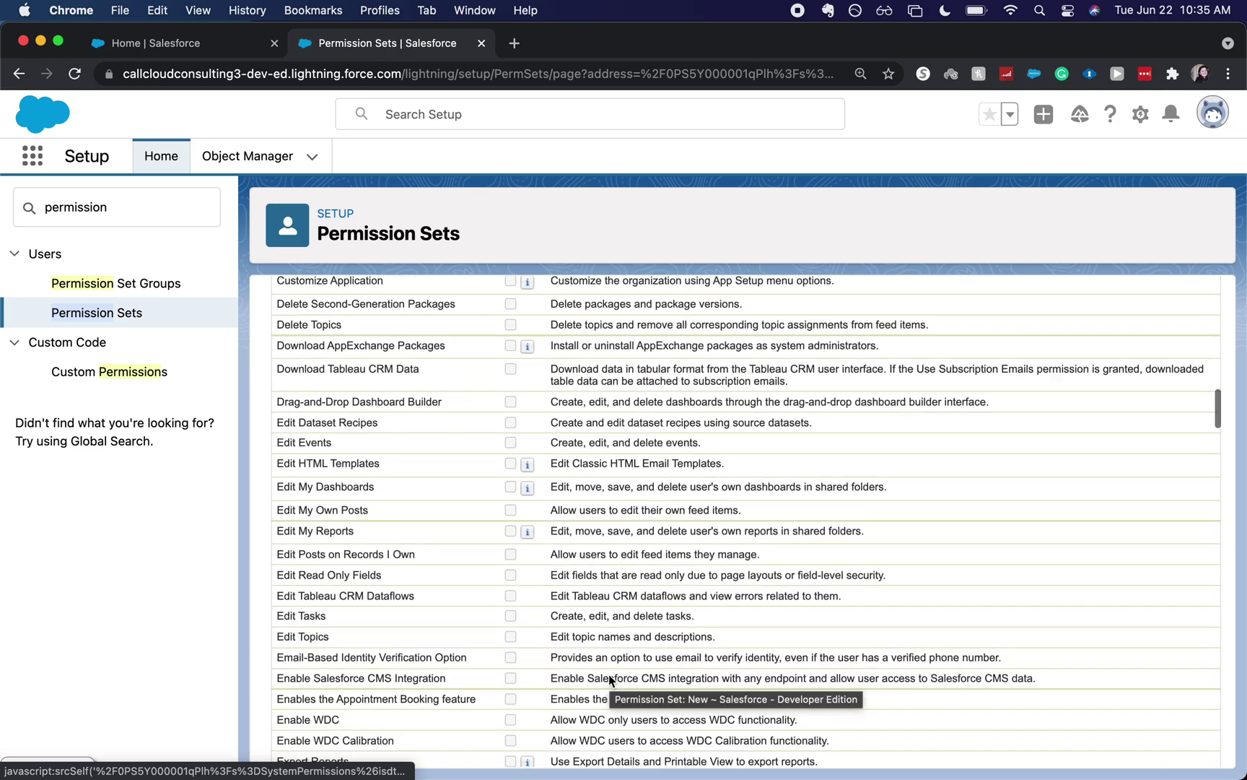
pyautogui.scroll(-1, 609, 680)
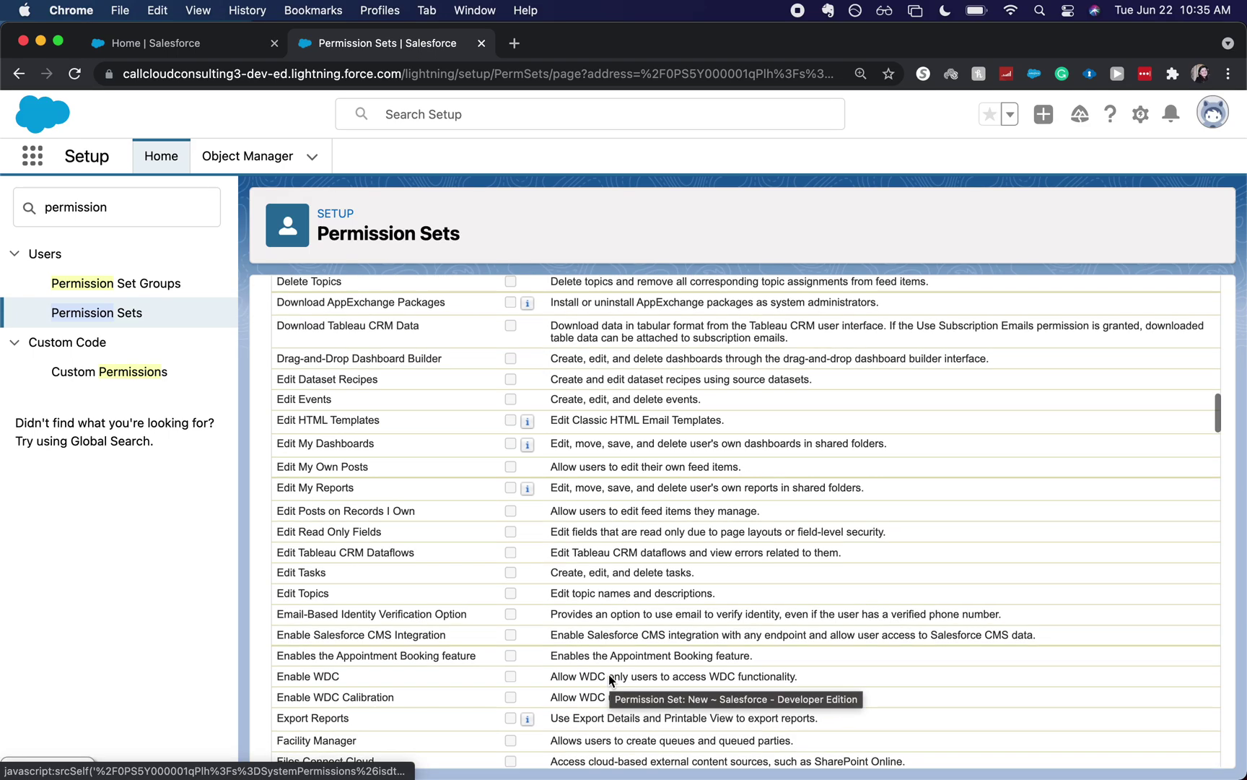
pyautogui.scroll(-1, 609, 675)
pyautogui.scroll(-1, 609, 674)
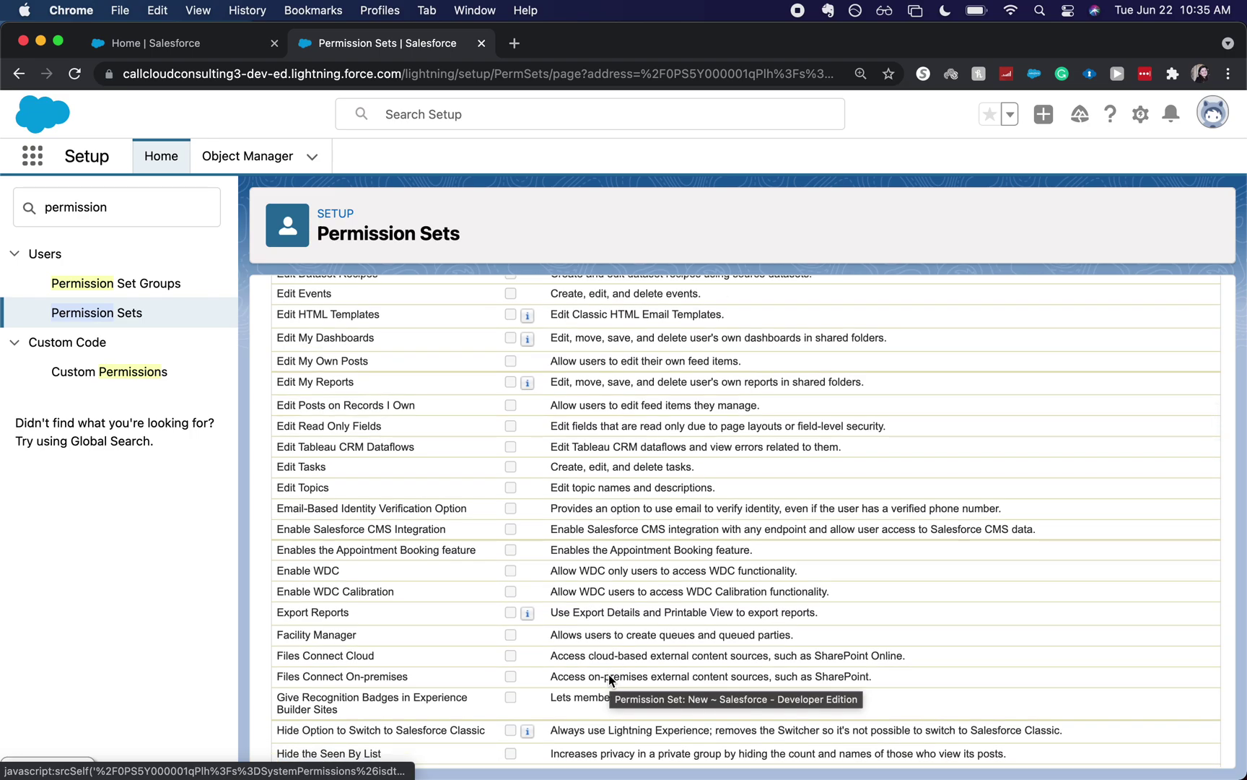
pyautogui.scroll(-1, 608, 675)
pyautogui.scroll(-3, 609, 674)
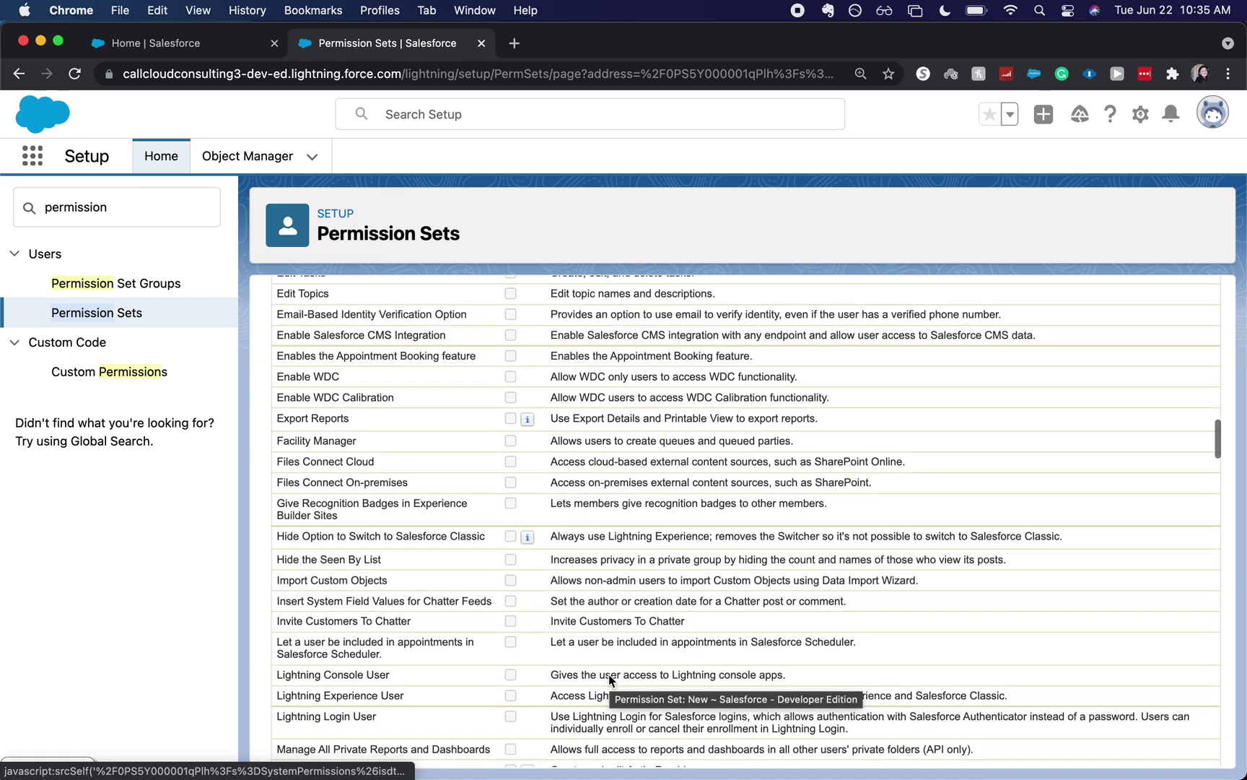
pyautogui.scroll(-1, 608, 675)
pyautogui.scroll(-1, 607, 674)
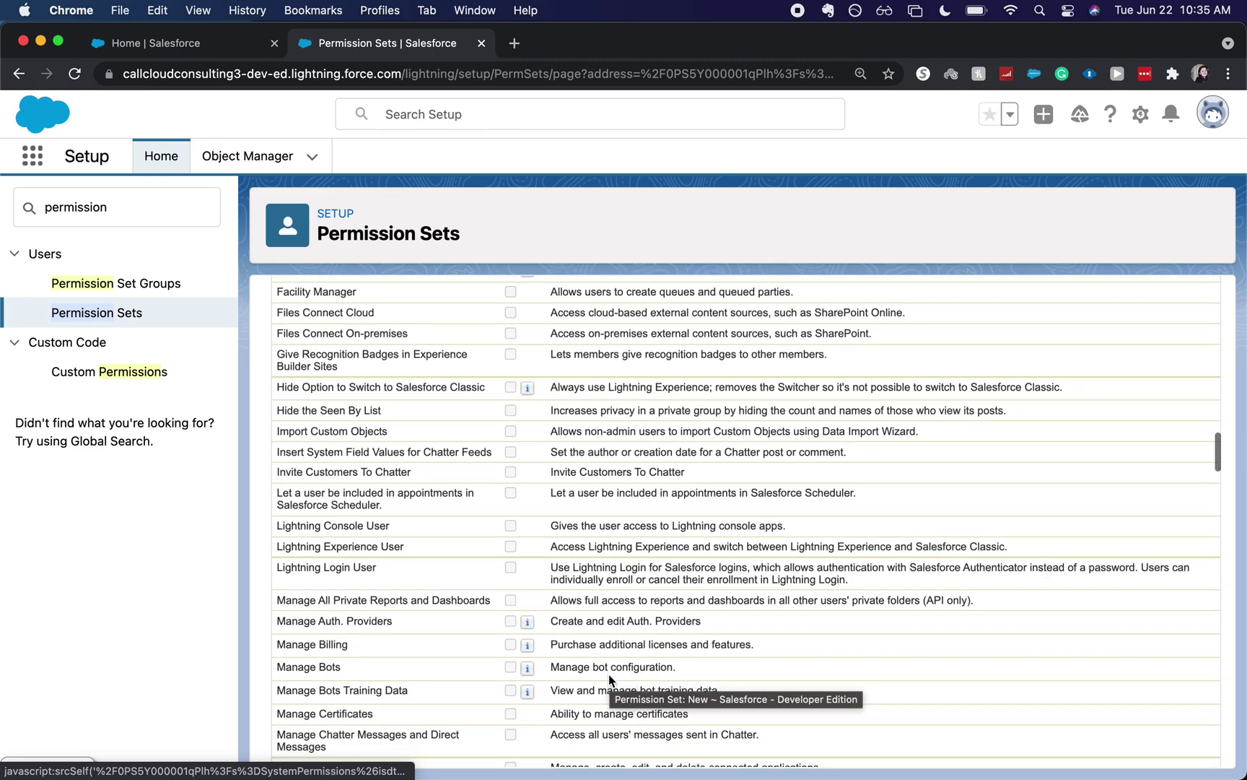
pyautogui.scroll(-1, 608, 674)
pyautogui.scroll(-1, 608, 675)
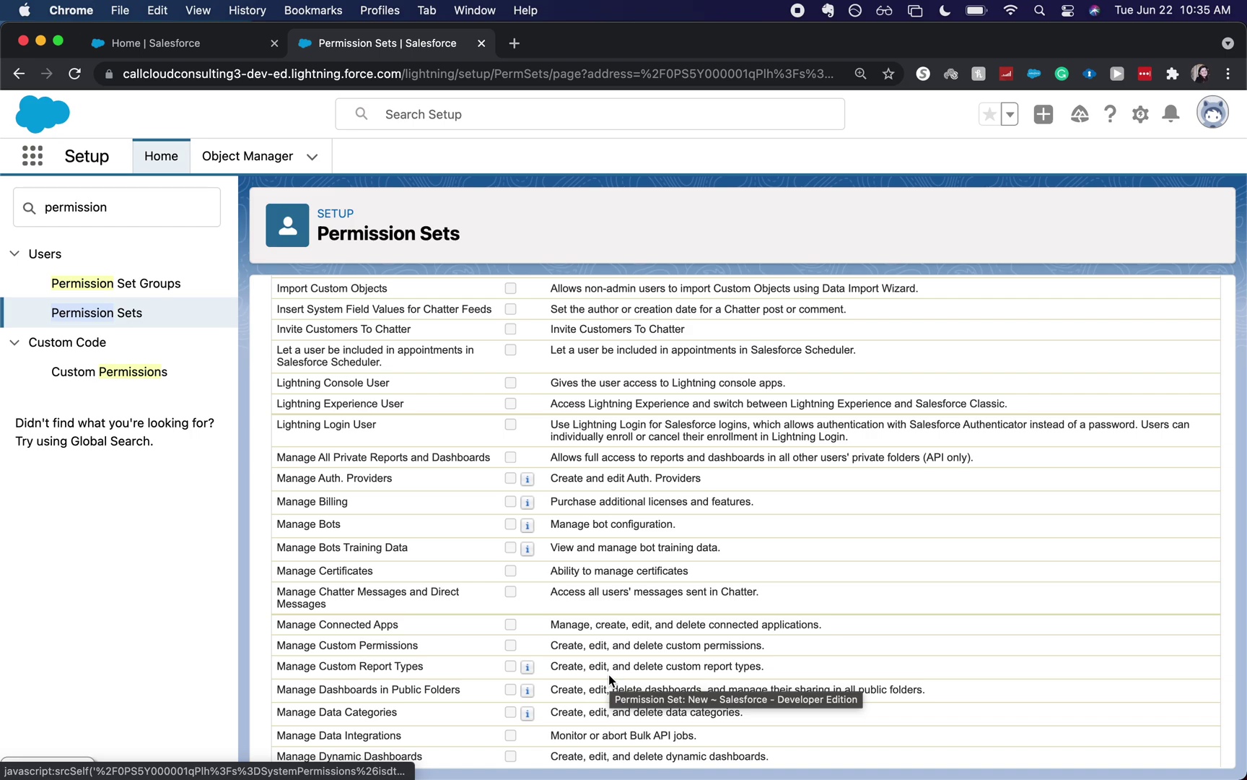
pyautogui.scroll(-3, 607, 674)
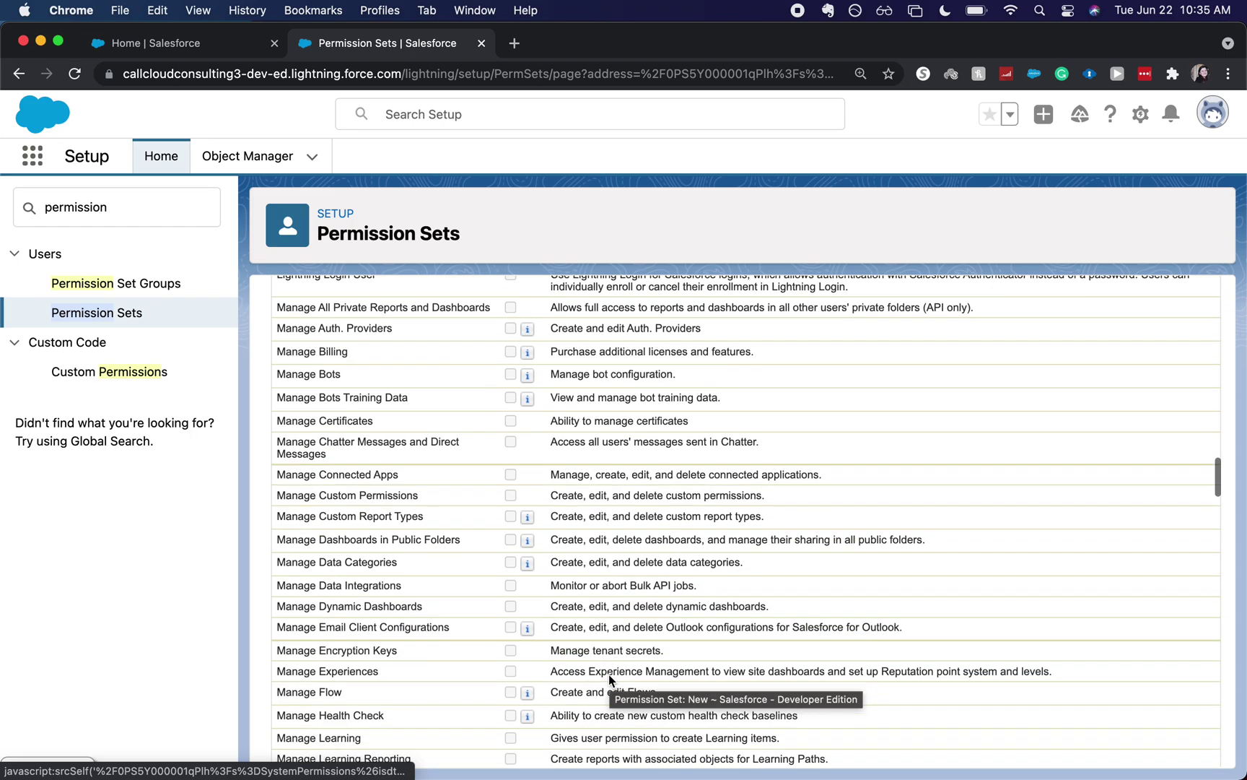
pyautogui.scroll(-1, 607, 674)
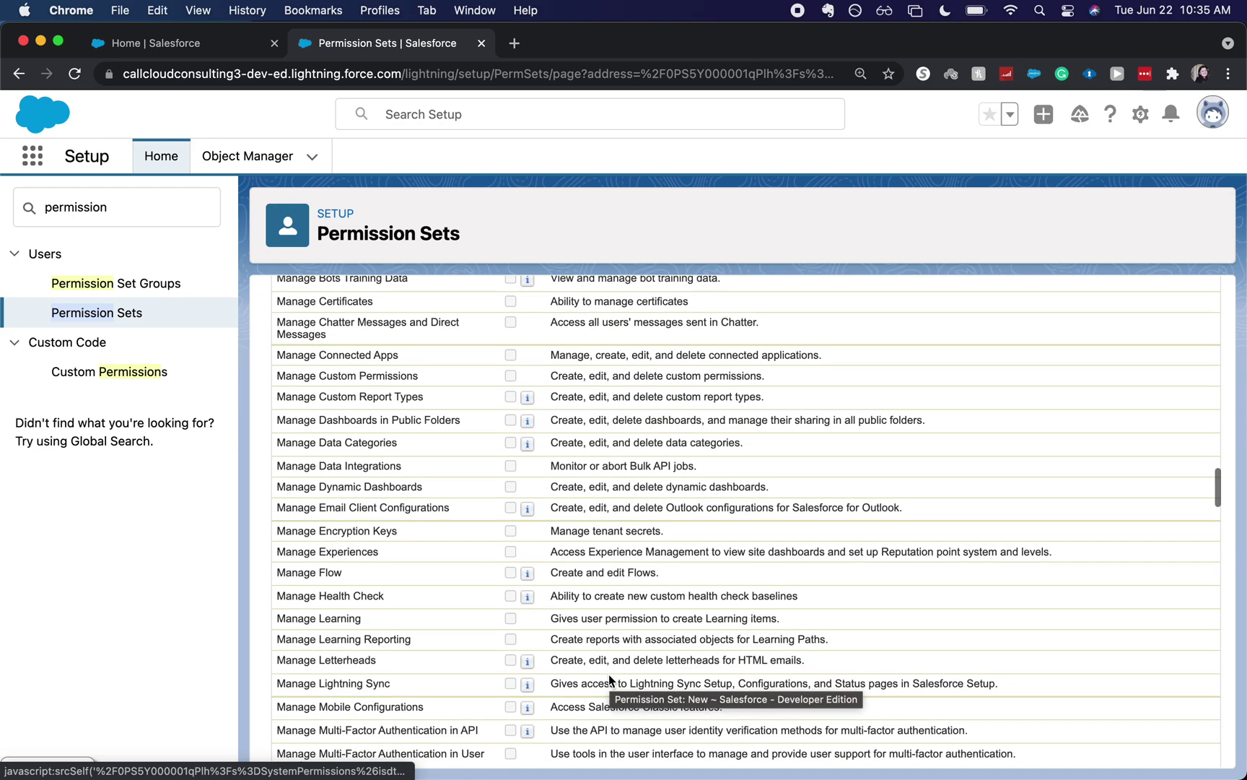
pyautogui.scroll(-2, 609, 675)
pyautogui.scroll(-3, 608, 674)
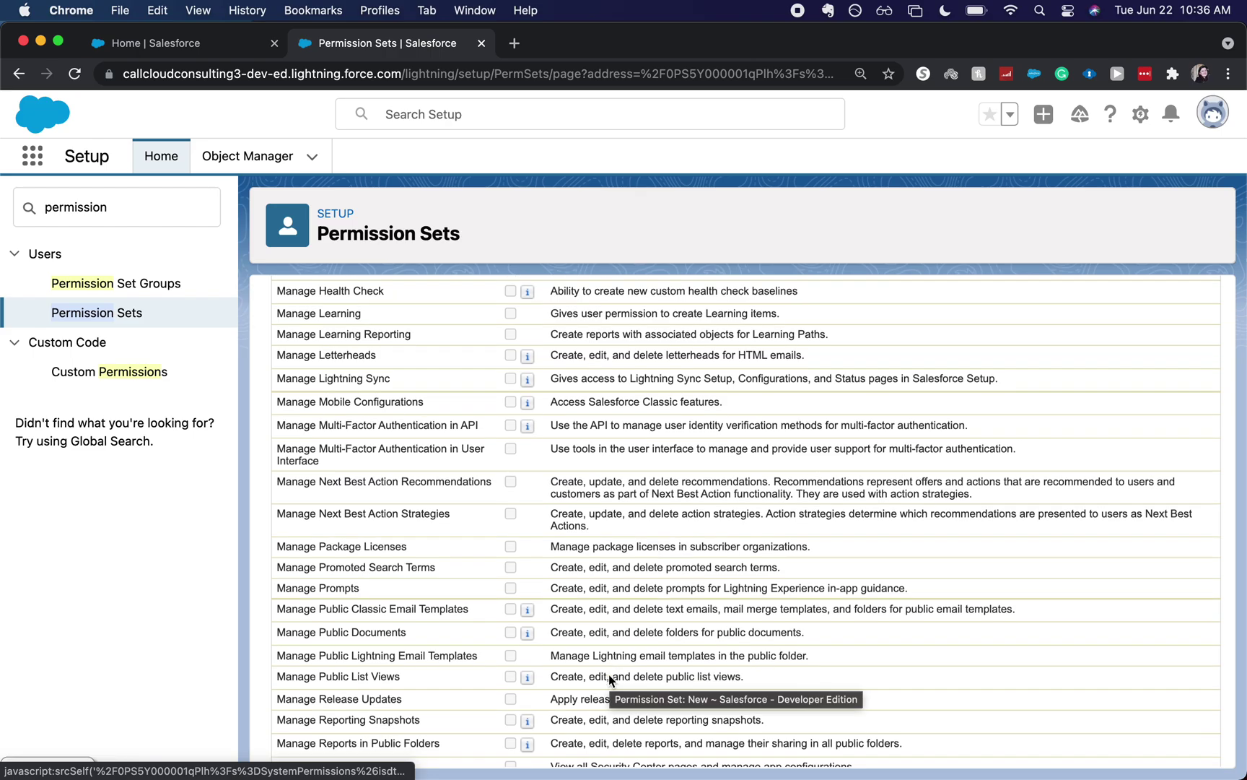
pyautogui.scroll(-4, 608, 675)
pyautogui.scroll(-1, 608, 675)
pyautogui.scroll(-1, 608, 675)
pyautogui.scroll(-2, 608, 674)
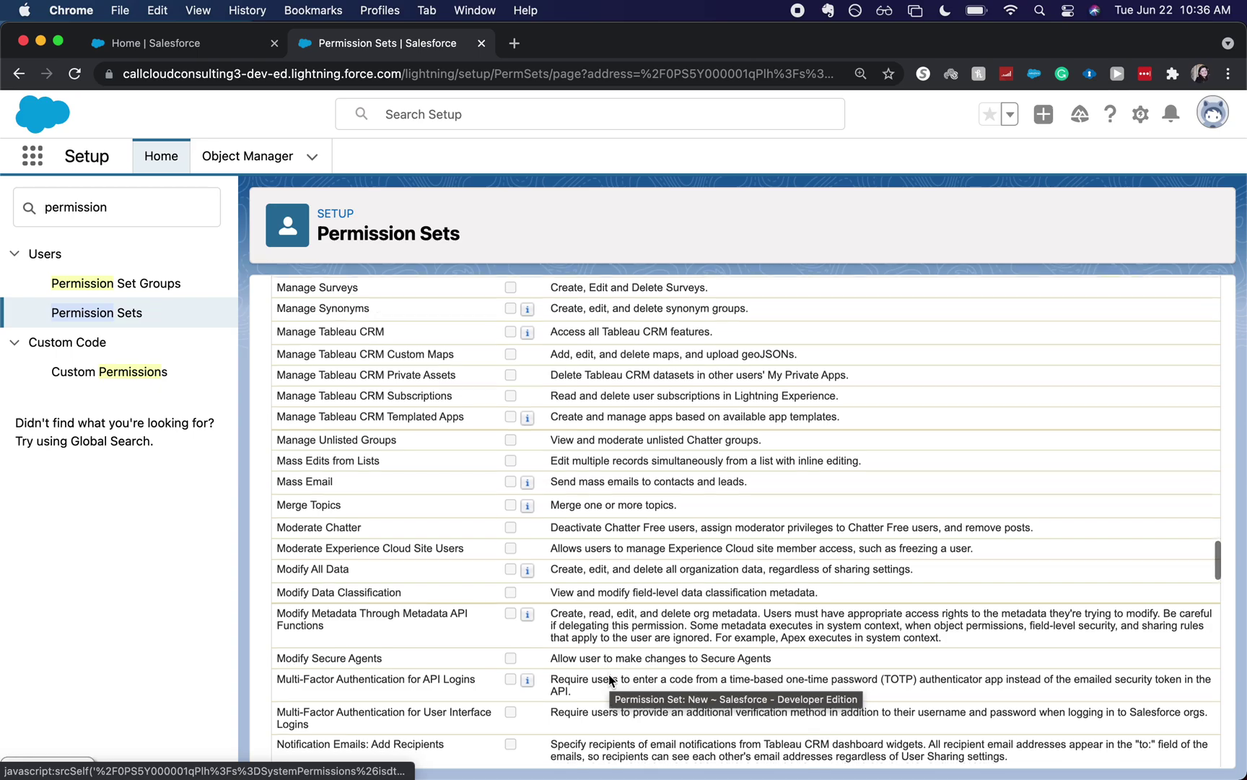
pyautogui.scroll(-1, 609, 675)
pyautogui.scroll(-1, 608, 675)
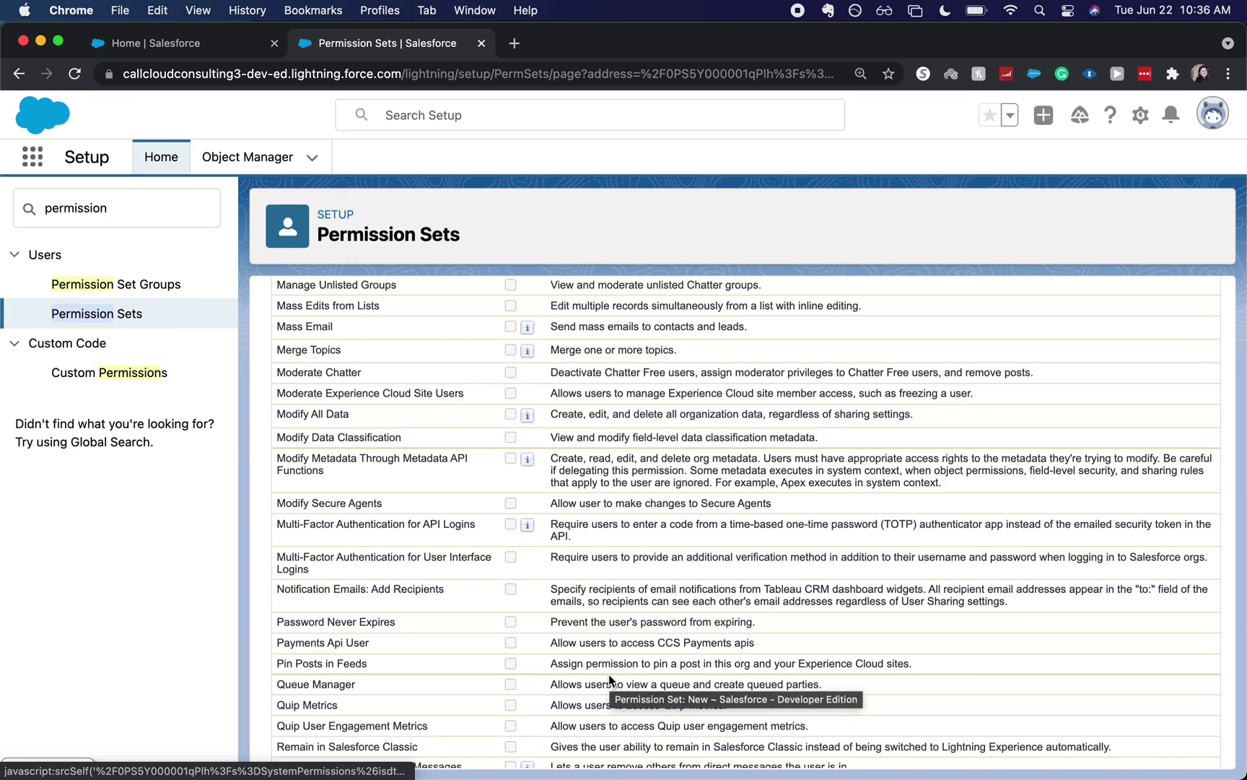
pyautogui.scroll(10, 608, 674)
pyautogui.scroll(10, 608, 674)
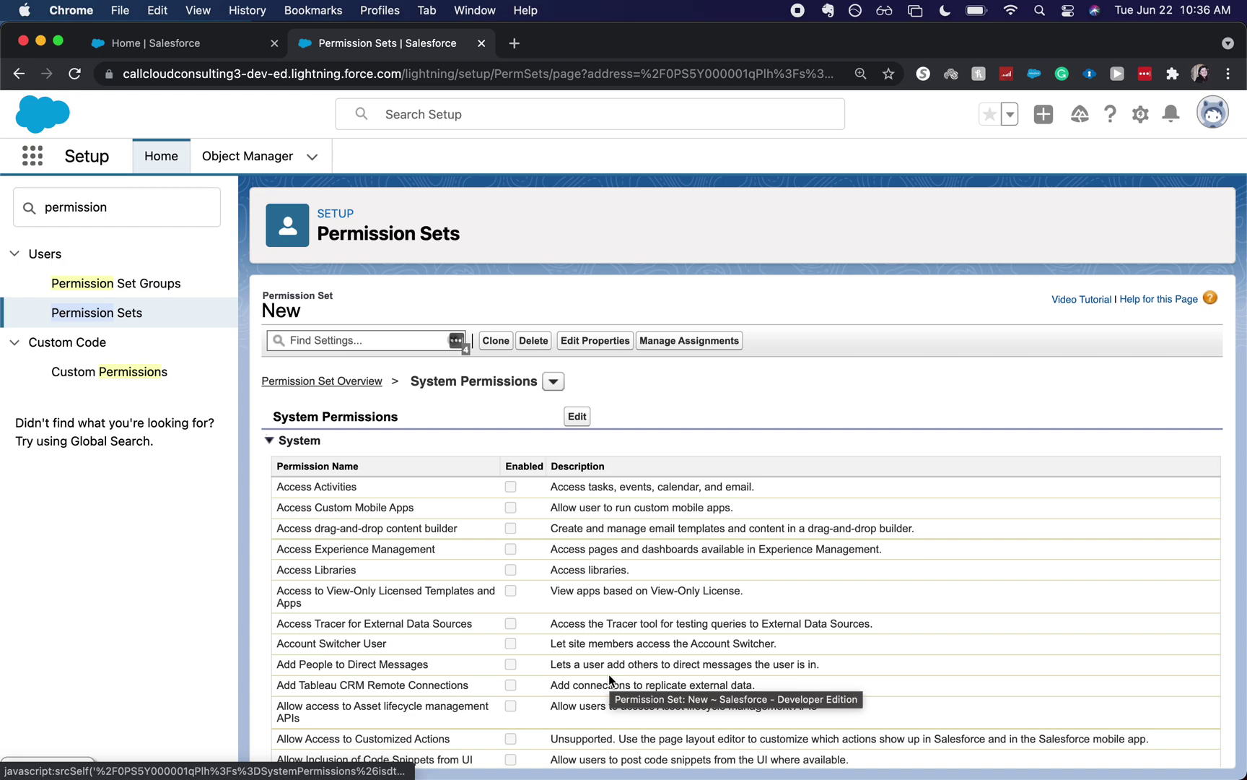
pyautogui.click(729, 349)
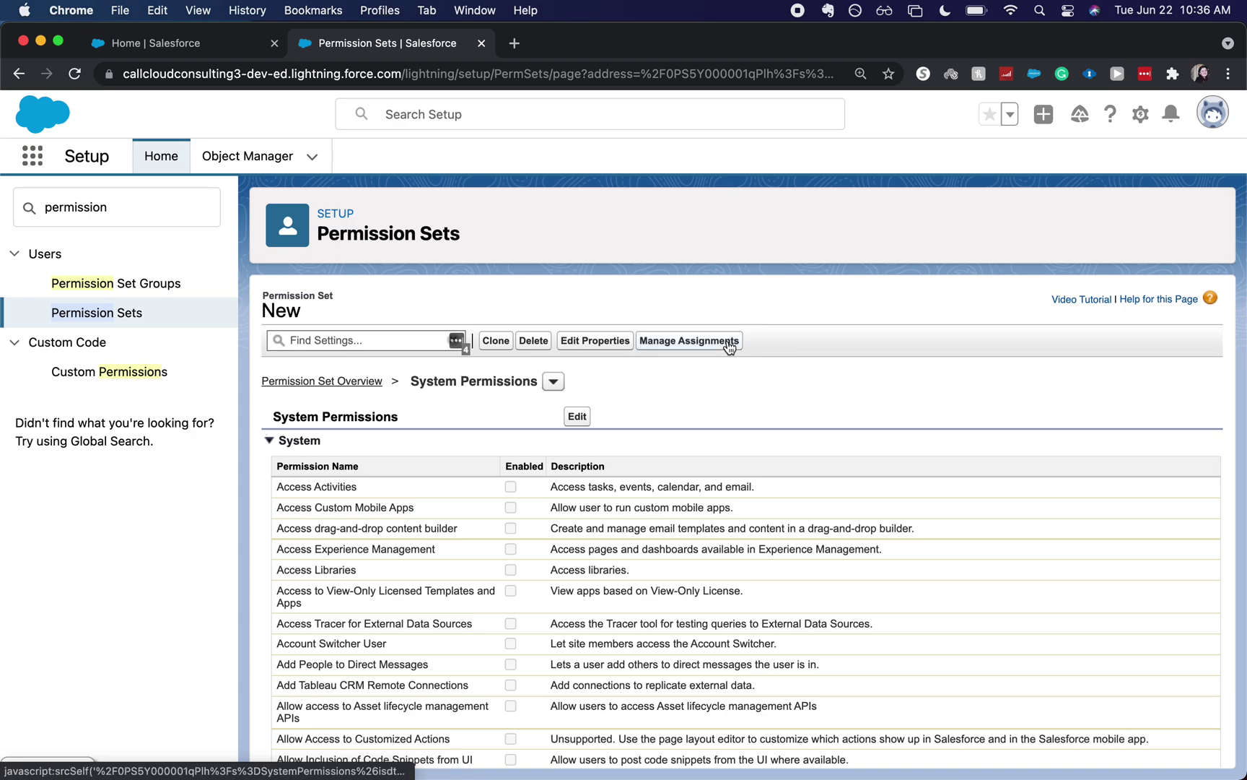
# - Assign the 'New' permission set to the System Administrator user via Manage Assignments
pyautogui.click(729, 344)
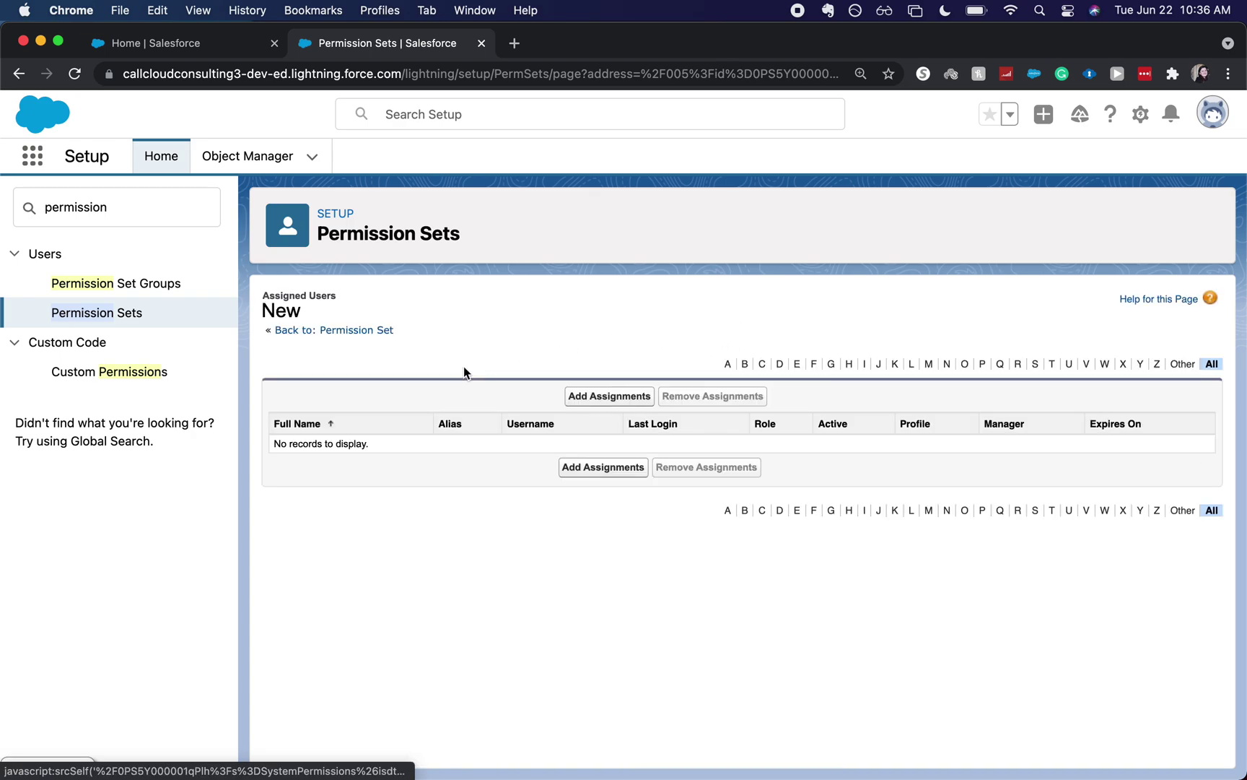
pyautogui.click(584, 396)
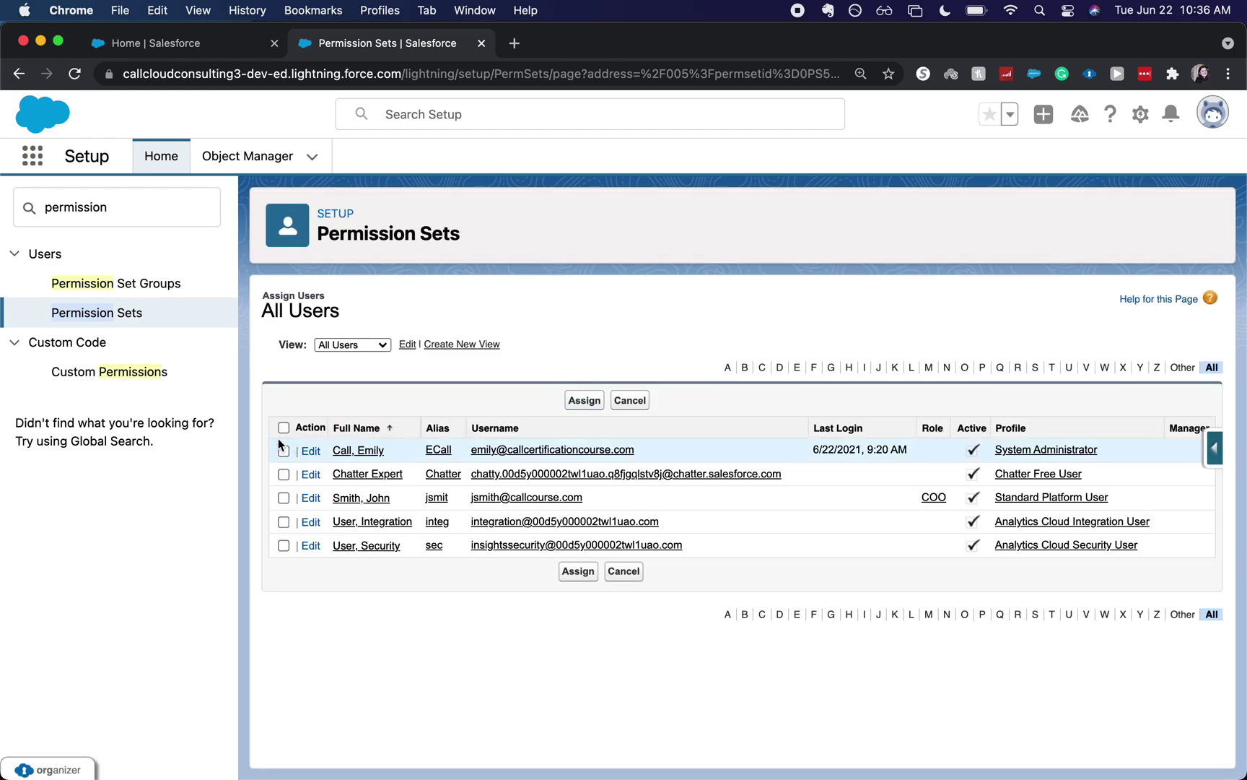
pyautogui.click(284, 451)
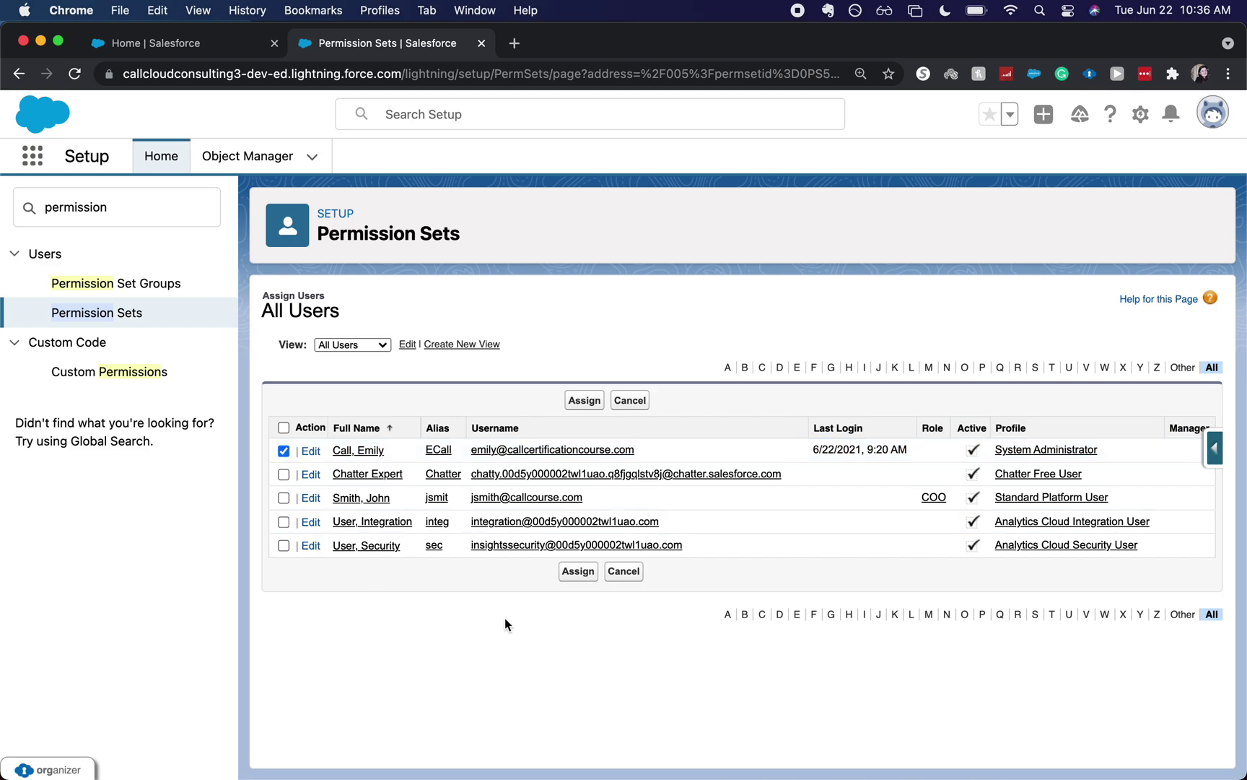
pyautogui.click(576, 572)
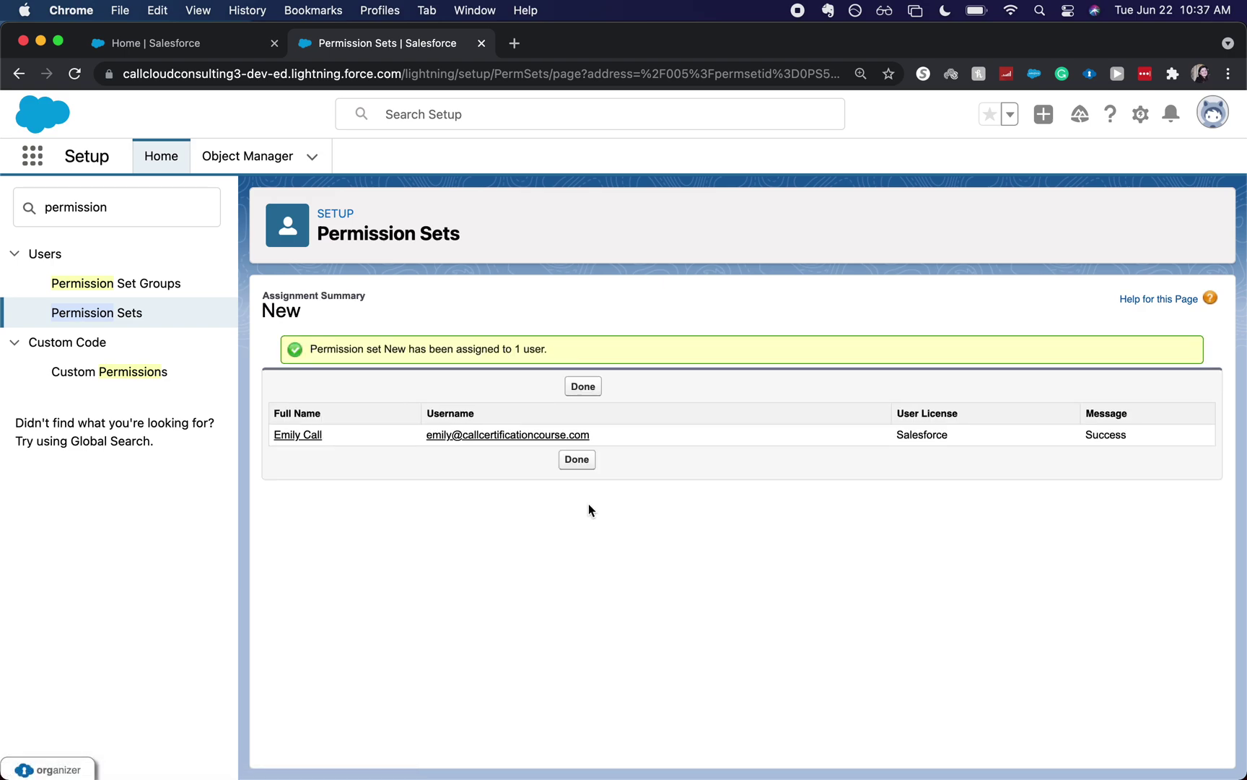
# - Leave the assignment summary with Done to return to the assigned users list
pyautogui.click(576, 460)
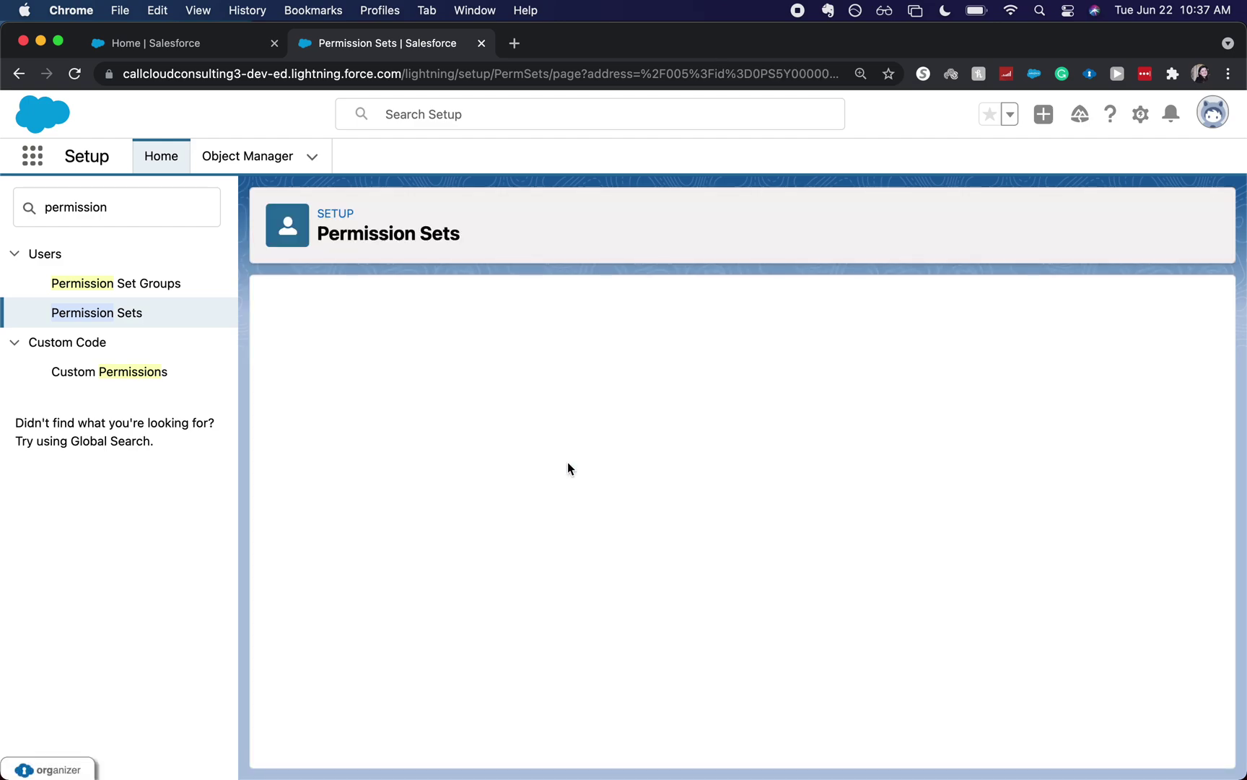